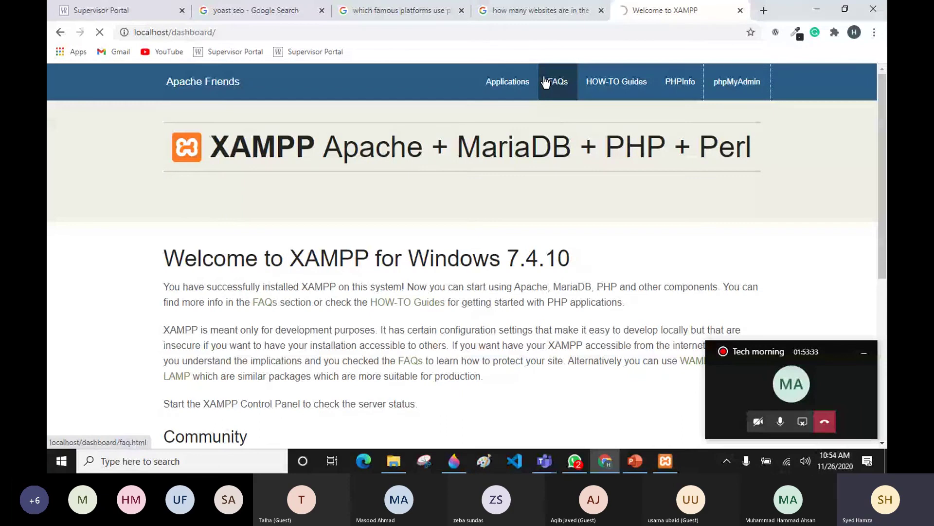
Step: Open phpMyAdmin from the XAMPP dashboard navbar, then start a new blank browser tab
click(741, 102)
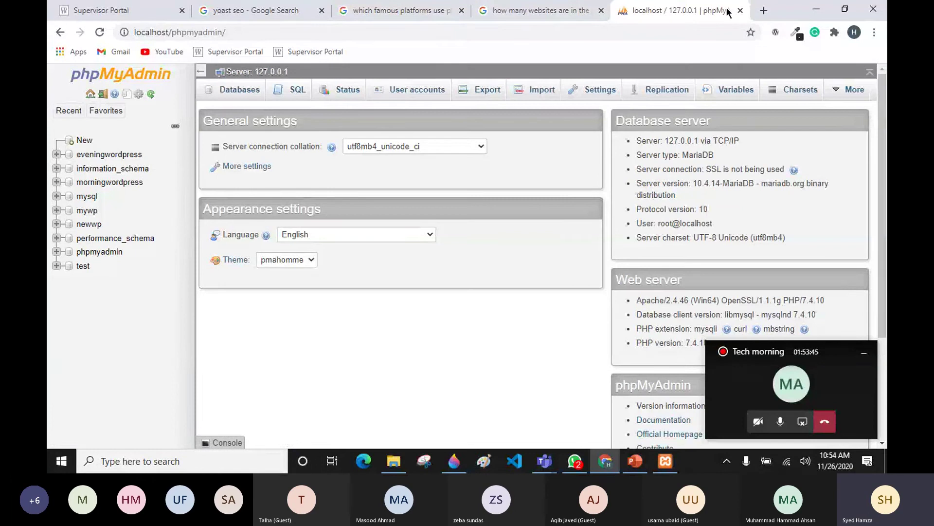
click(764, 10)
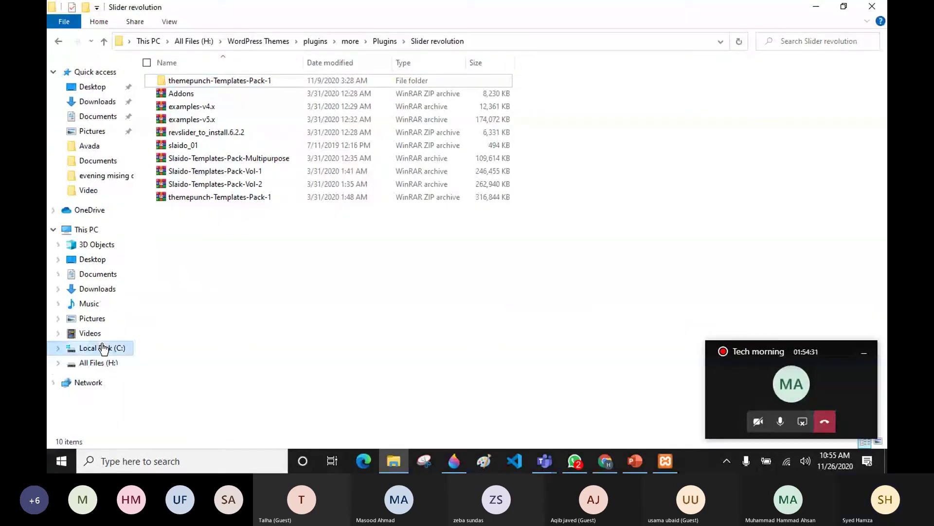
Step: Browse to C:\xampp\htdocs, select the morningwordpress.com folder, and minimize File Explorer
click(102, 348)
double_click(585, 89)
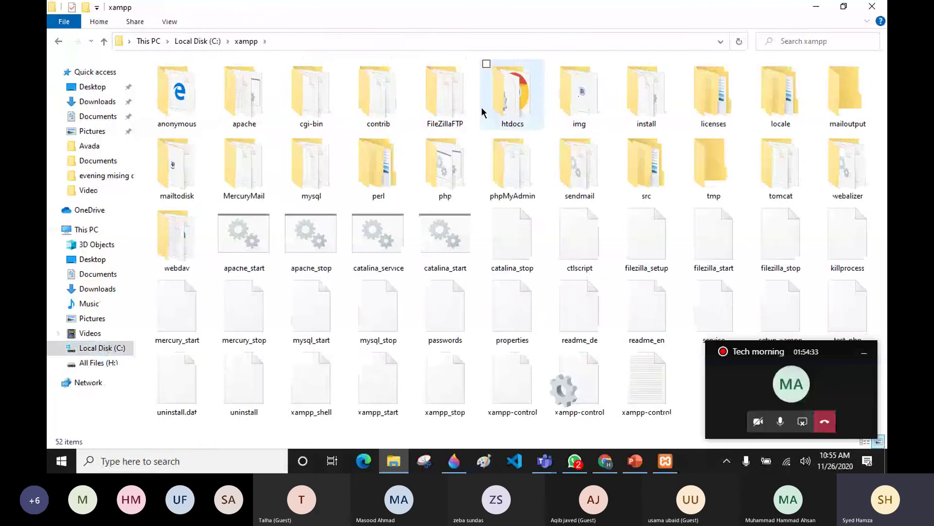
click(503, 109)
double_click(503, 110)
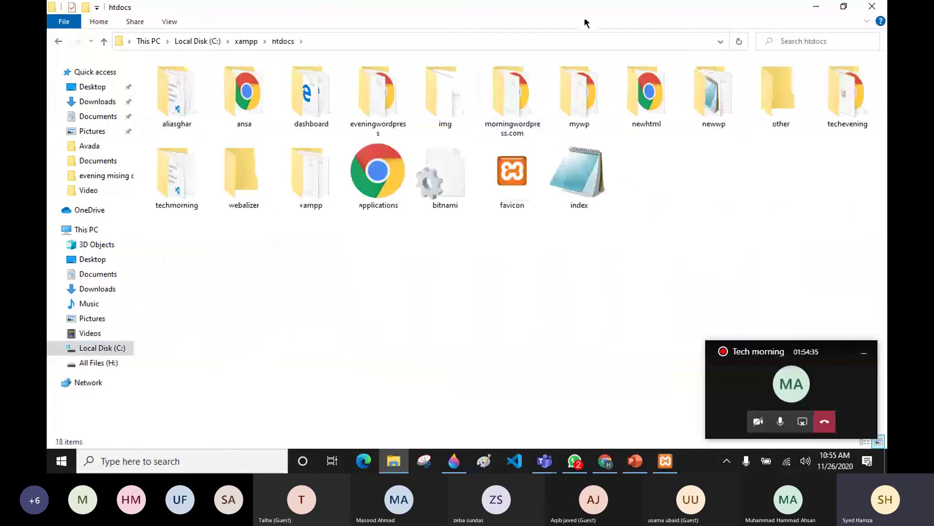
click(495, 103)
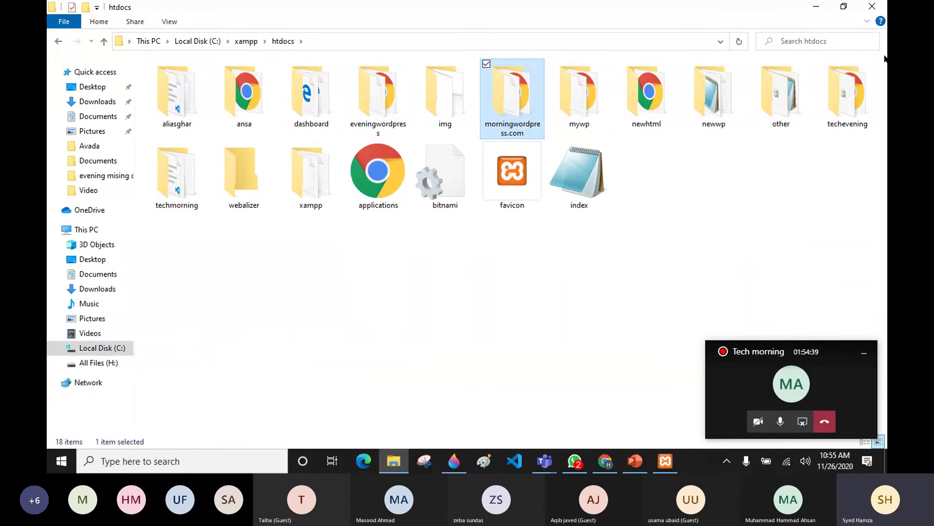
click(813, 8)
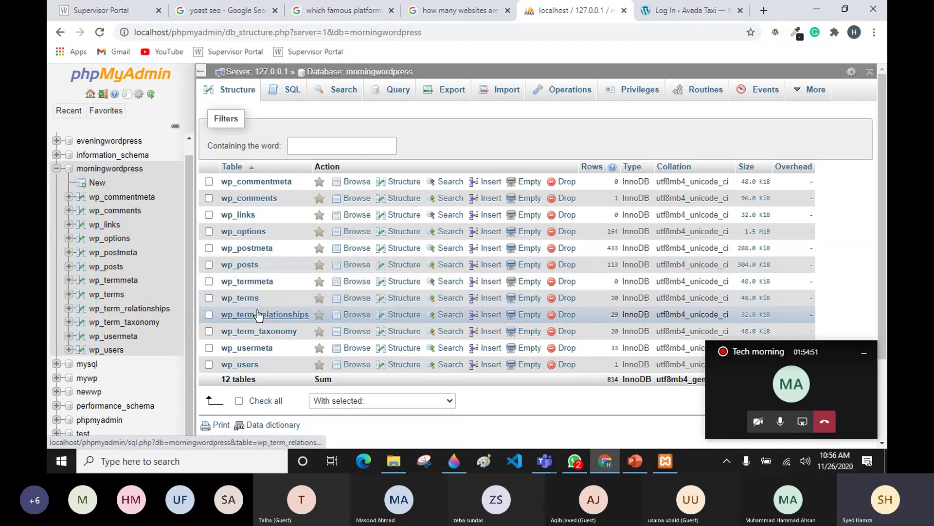
Step: Open the admin row of the wp_users table for editing and select its stored user_pass hash
click(107, 350)
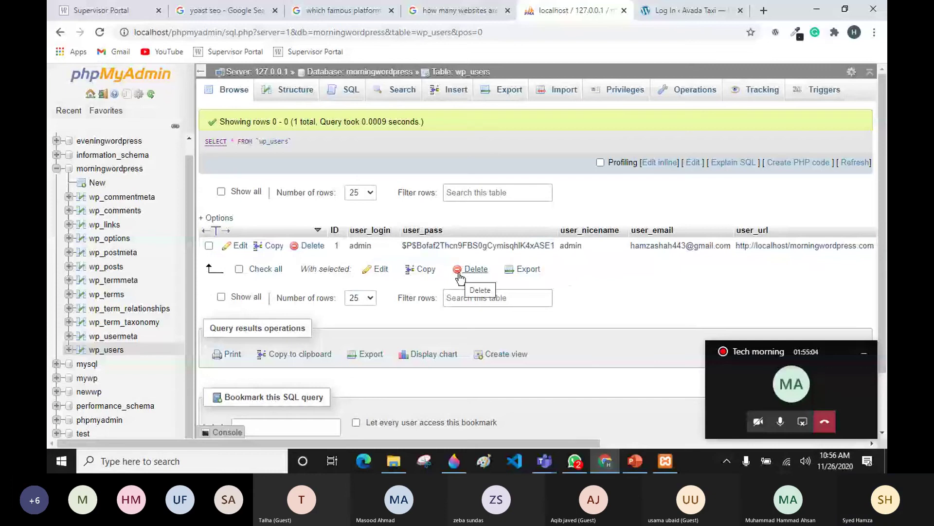
click(239, 246)
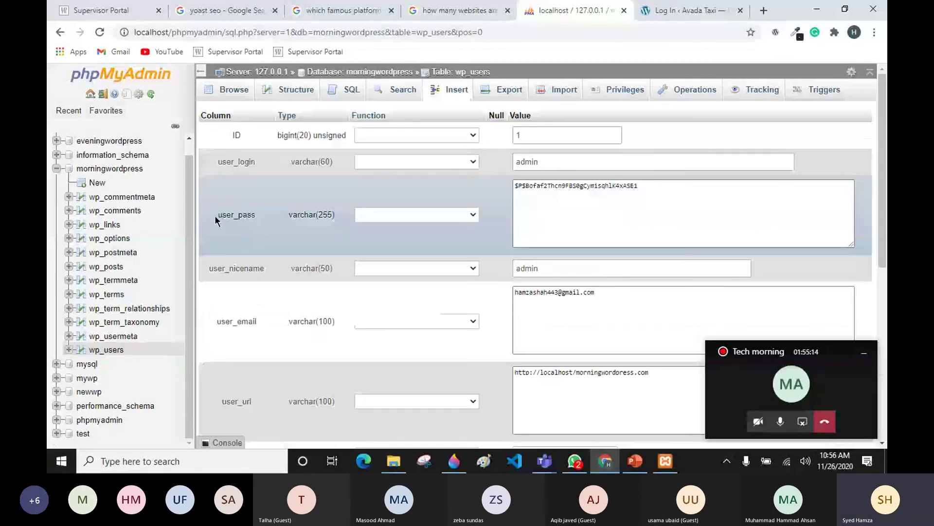
drag(214, 215, 242, 215)
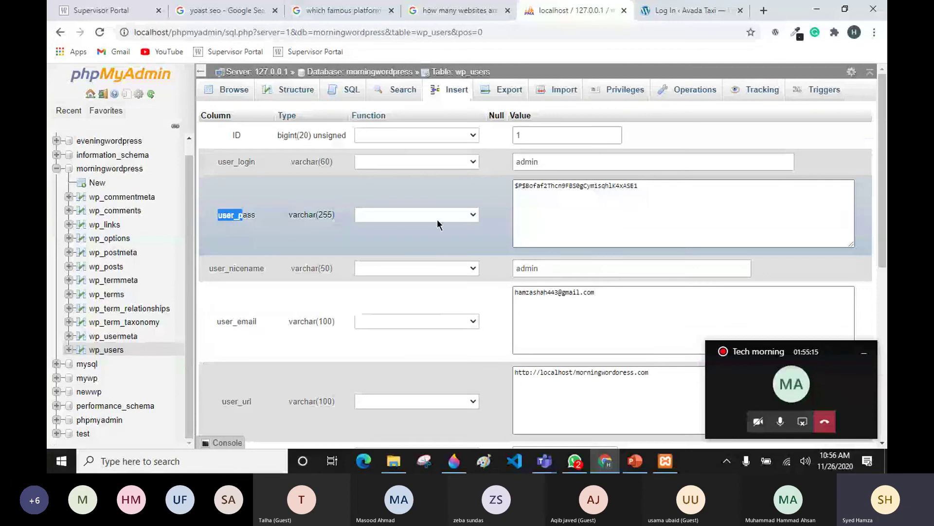
drag(659, 192, 514, 186)
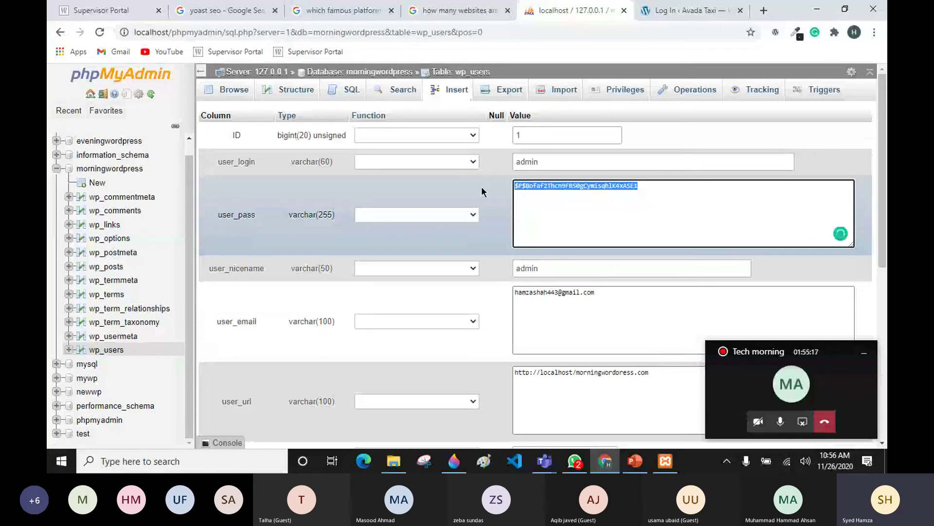
click(692, 10)
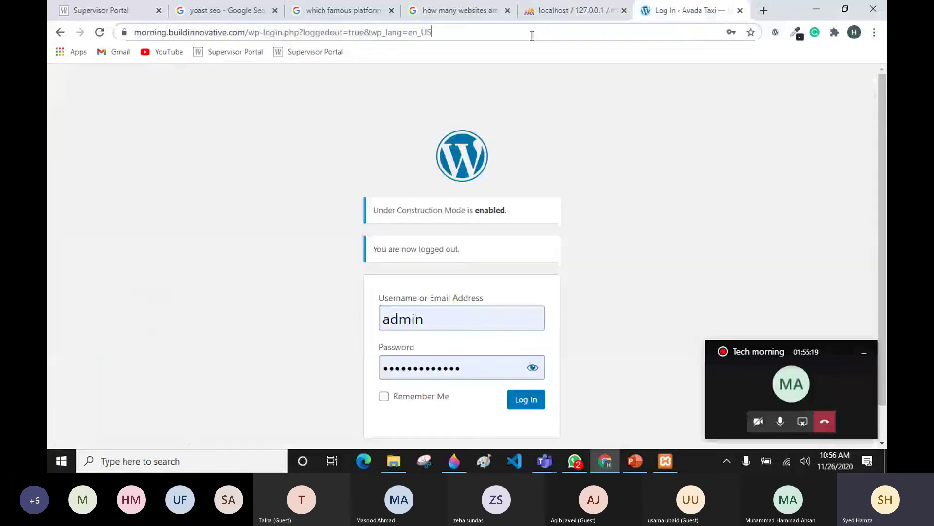
Step: Go to the local morningwordpress.com site and its wp-admin login page
click(532, 36)
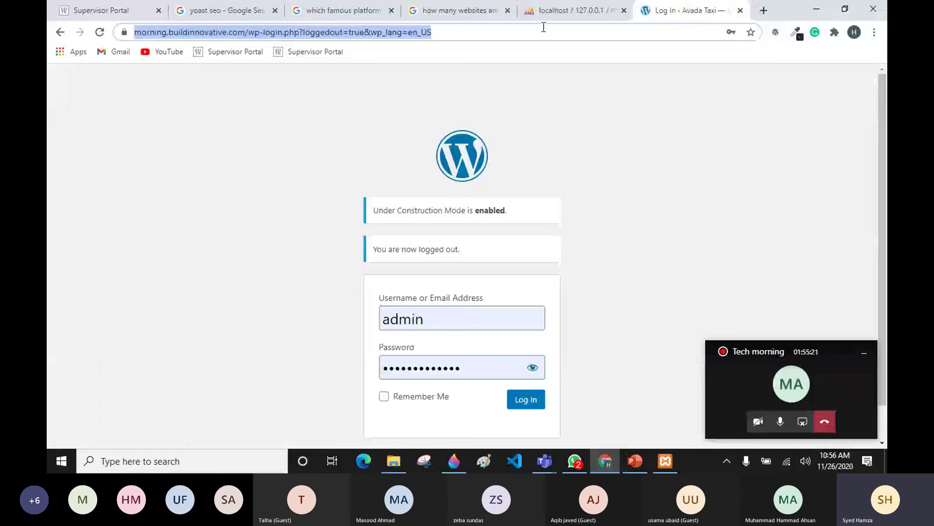
text(localhost/morningwordpress.com/)
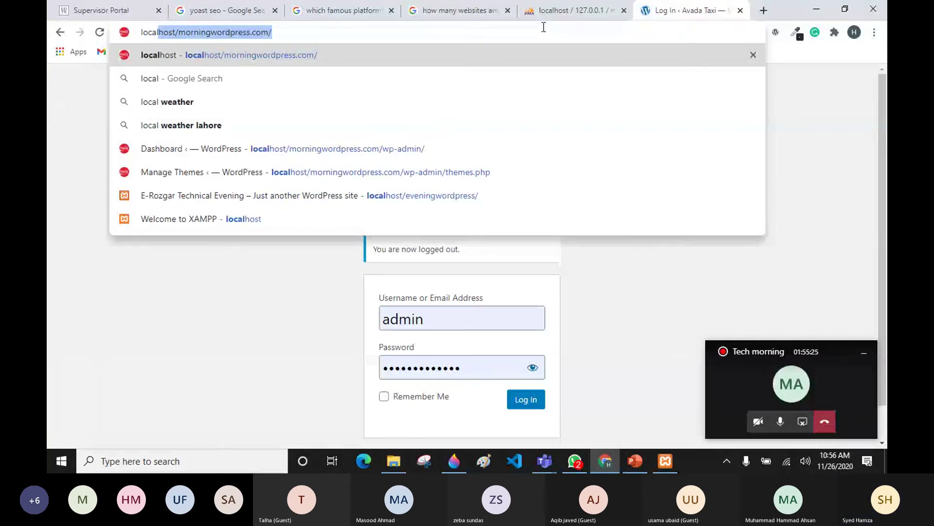
key(Return)
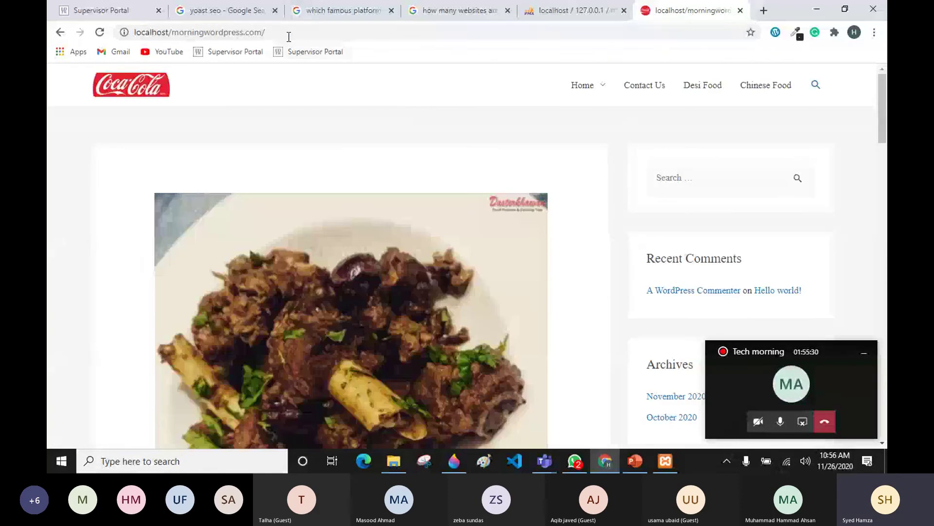
click(291, 31)
click(292, 32)
text(wp-admin/)
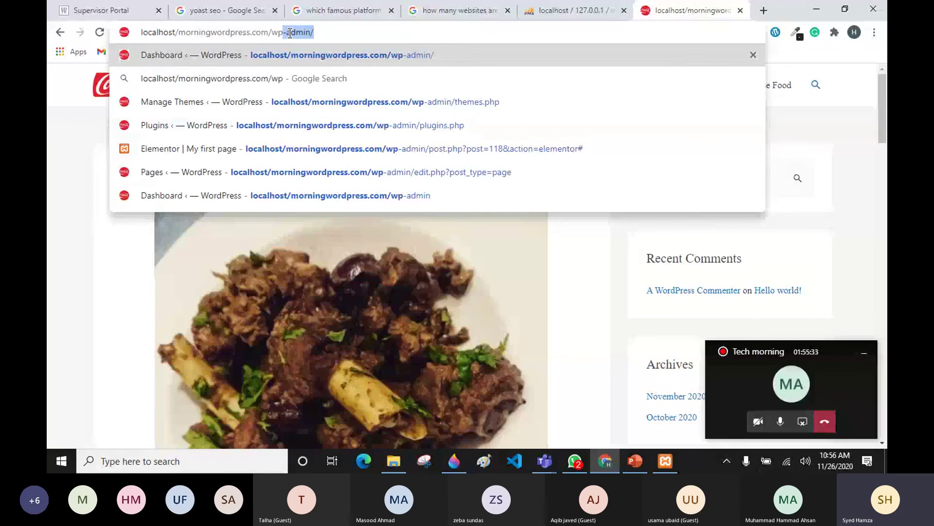
key(Return)
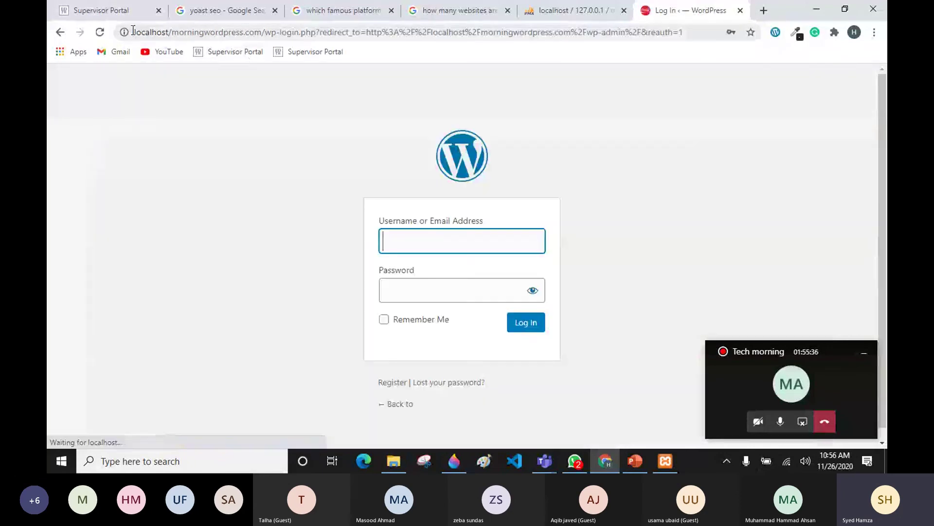
Step: Enter the admin credentials, show the password, tick Remember Me, and log in to the dashboard
double_click(151, 32)
click(436, 88)
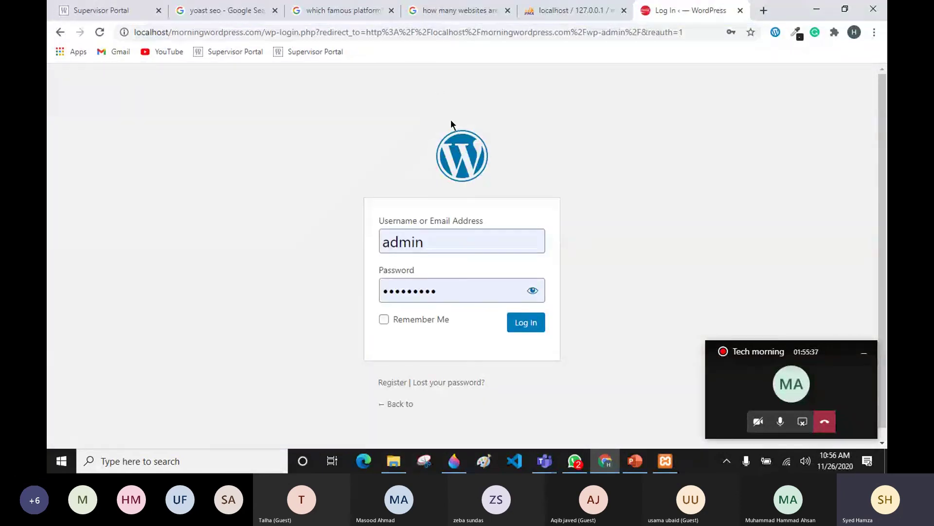
click(533, 291)
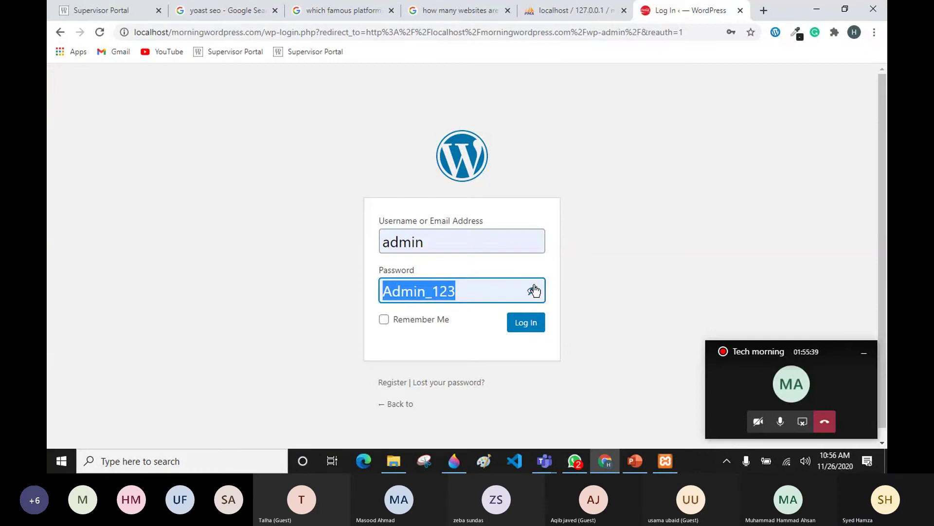
click(421, 320)
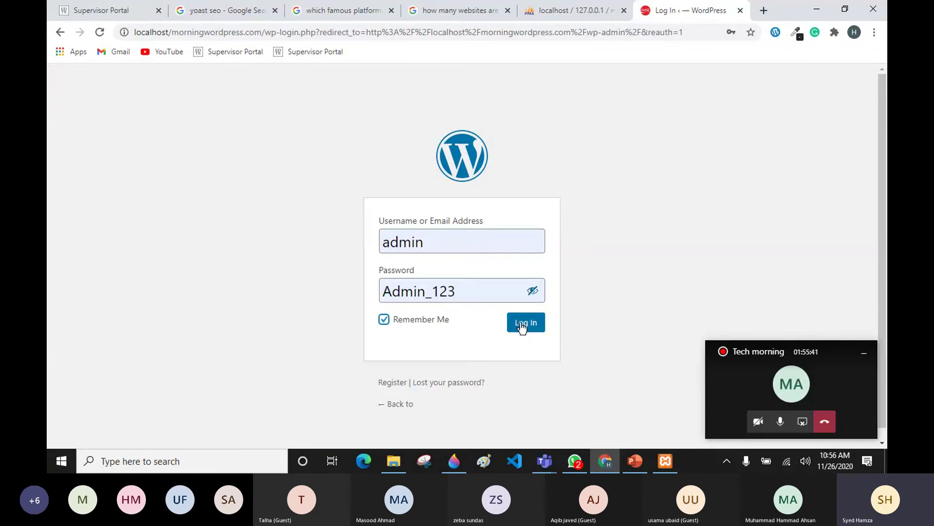
drag(455, 294, 339, 315)
click(317, 309)
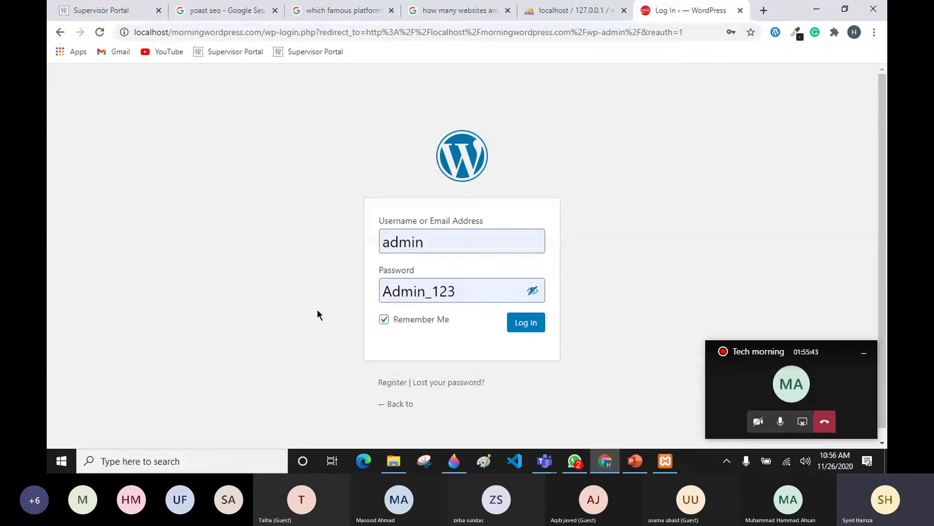
click(525, 323)
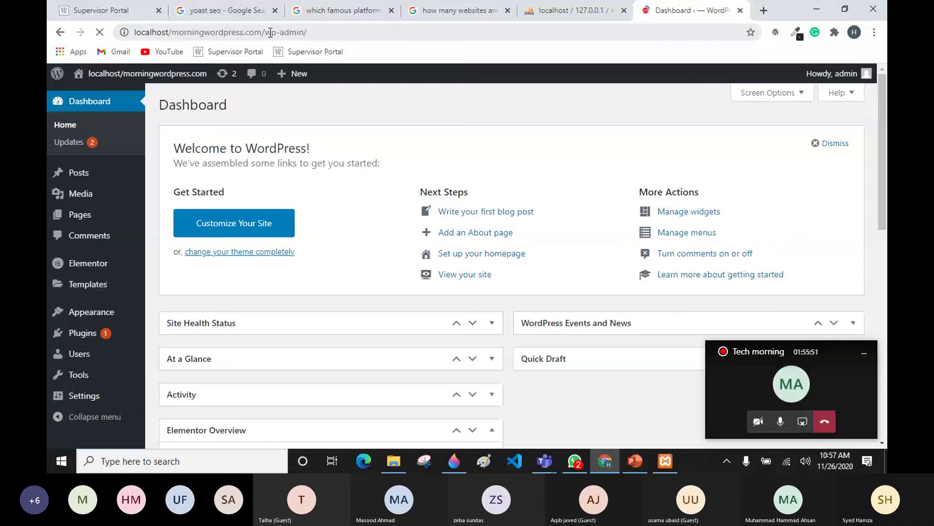
Step: Log out from the Howdy, admin menu, then tick Remember Me and reveal the password on the login page
click(329, 34)
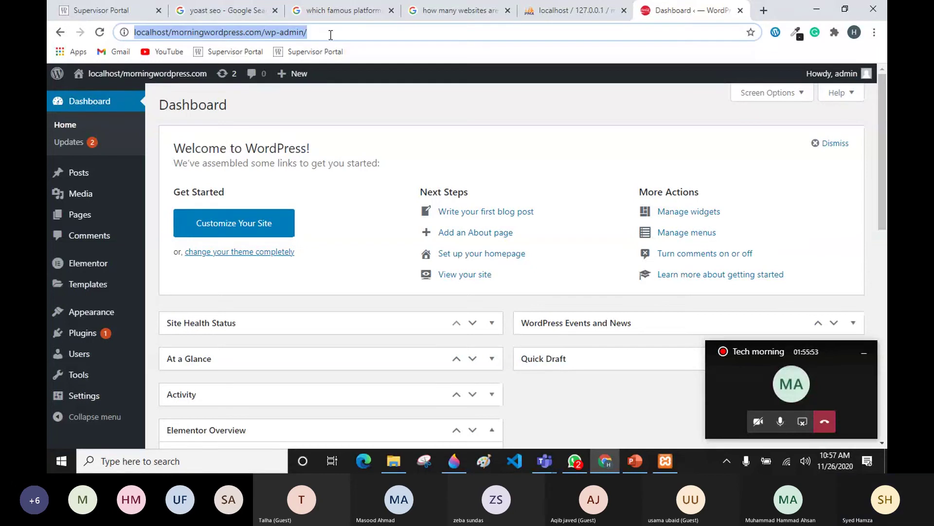
click(856, 74)
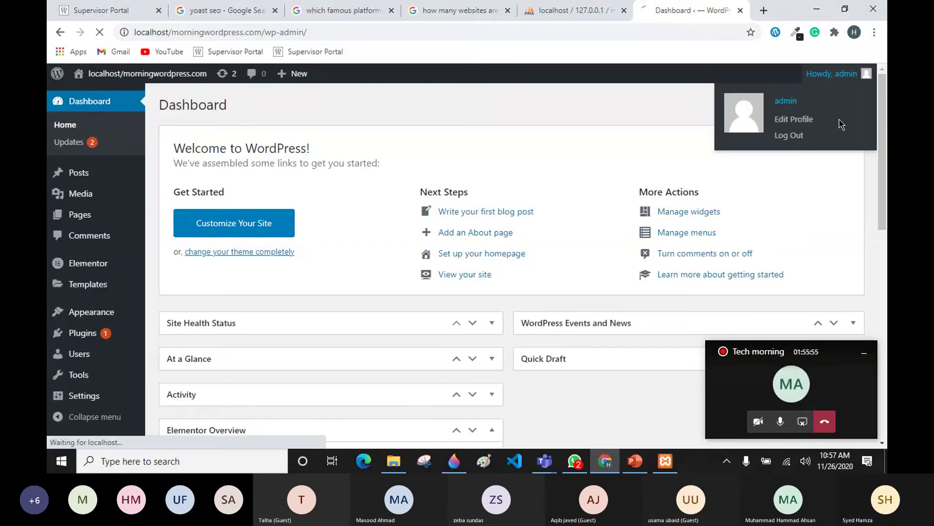
click(827, 141)
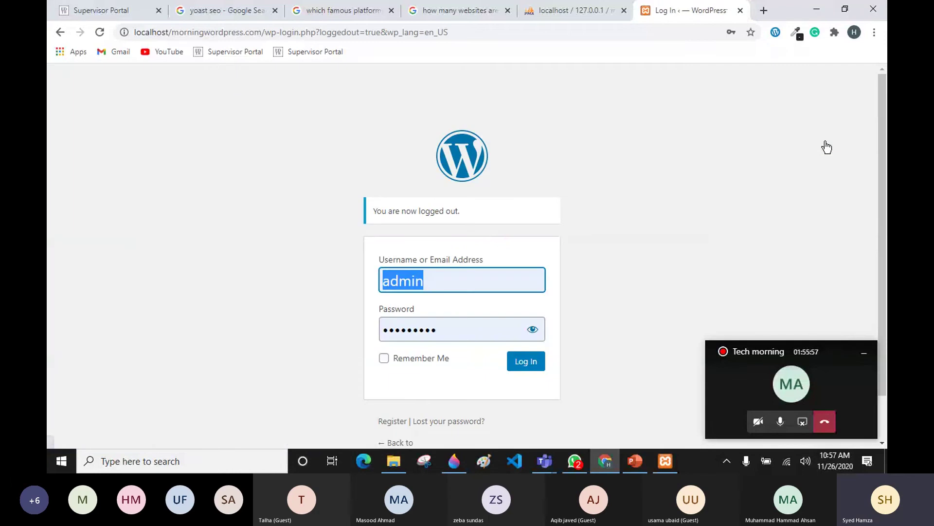
click(419, 358)
click(533, 329)
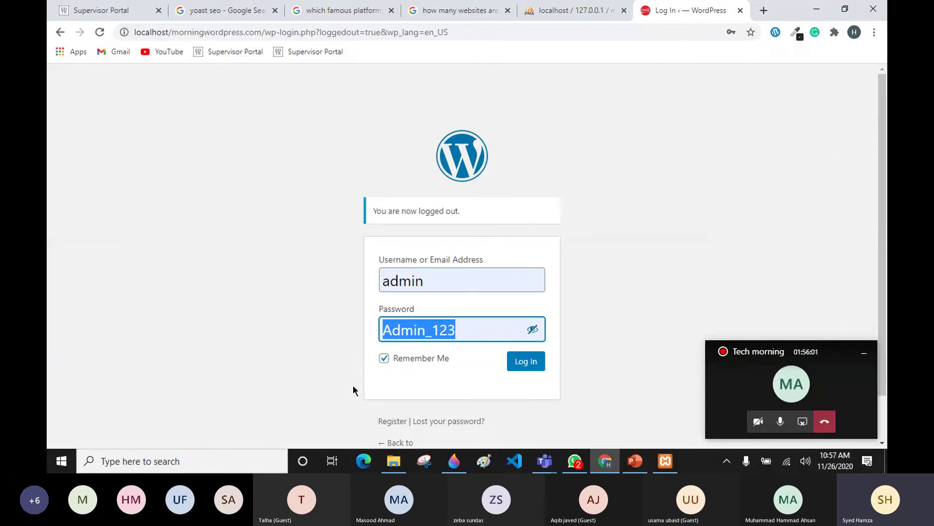
click(330, 279)
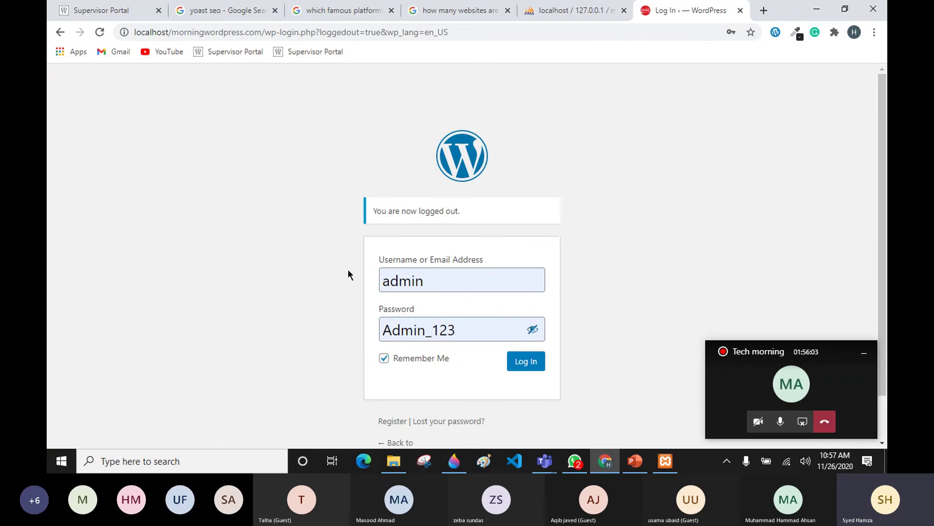
Step: Return to phpMyAdmin via the localhost XAMPP dashboard to reach the admin's wp_users edit form
click(596, 11)
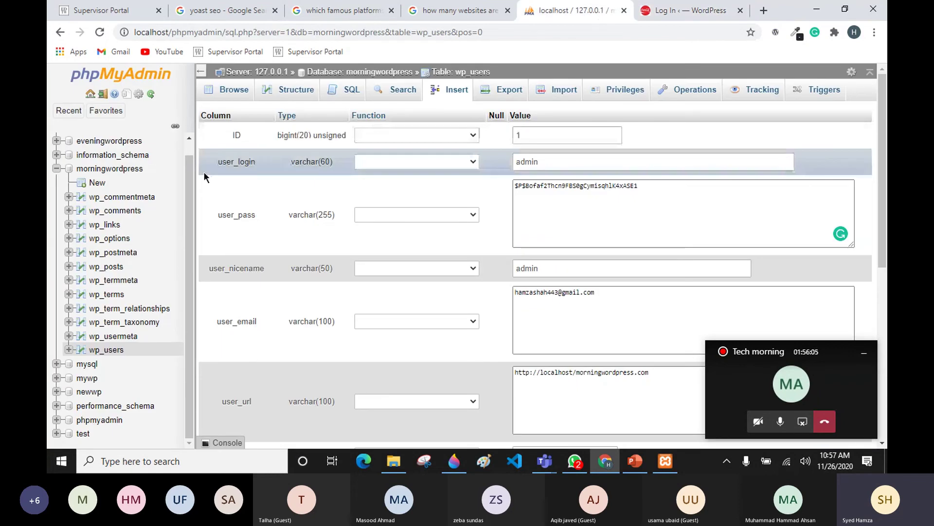
click(117, 169)
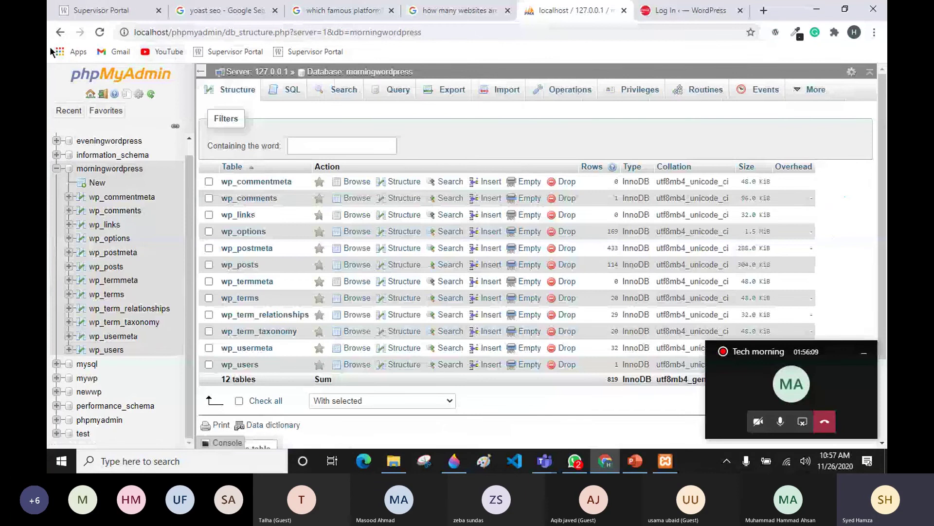
click(60, 32)
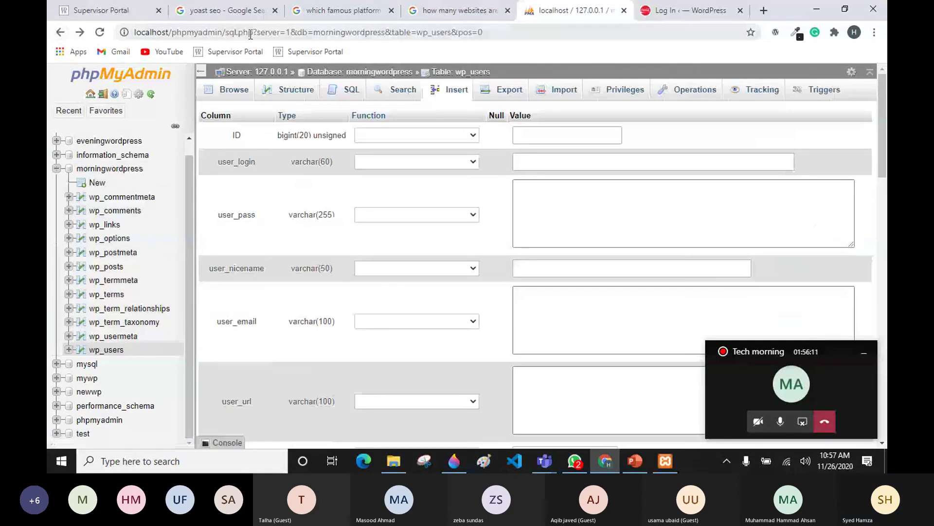
drag(226, 32, 482, 32)
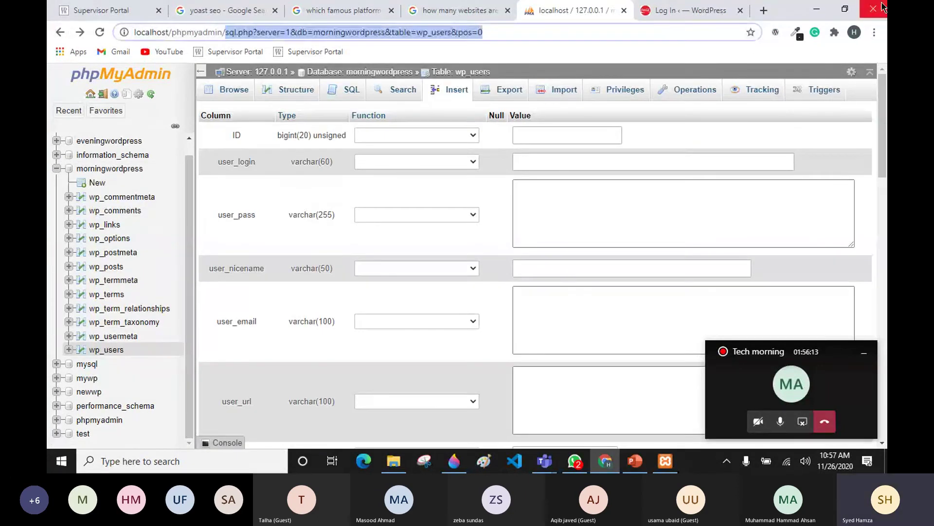
key(BackSpace)
key(BackSpace)
key(BackSpace)
key(BackSpace)
key(BackSpace)
key(BackSpace)
key(BackSpace)
key(BackSpace)
key(BackSpace)
key(BackSpace)
key(BackSpace)
key(BackSpace)
key(Return)
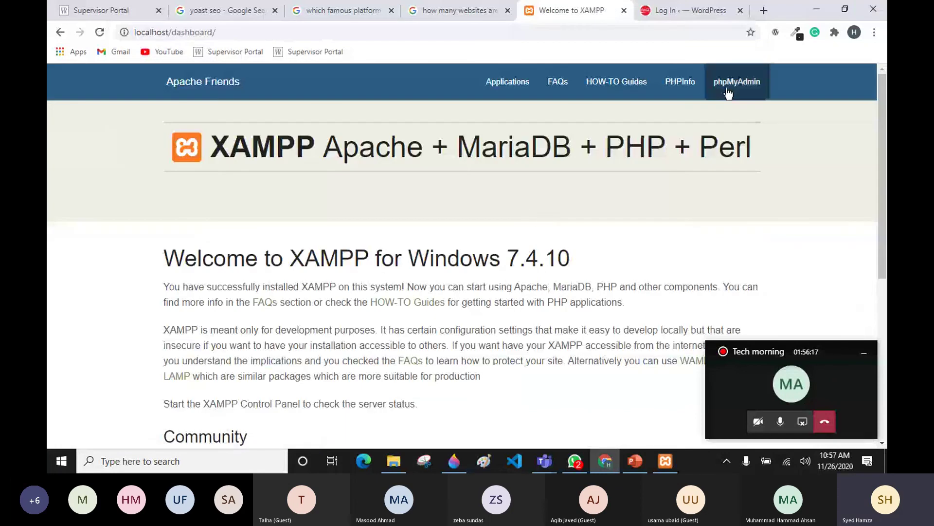
click(728, 92)
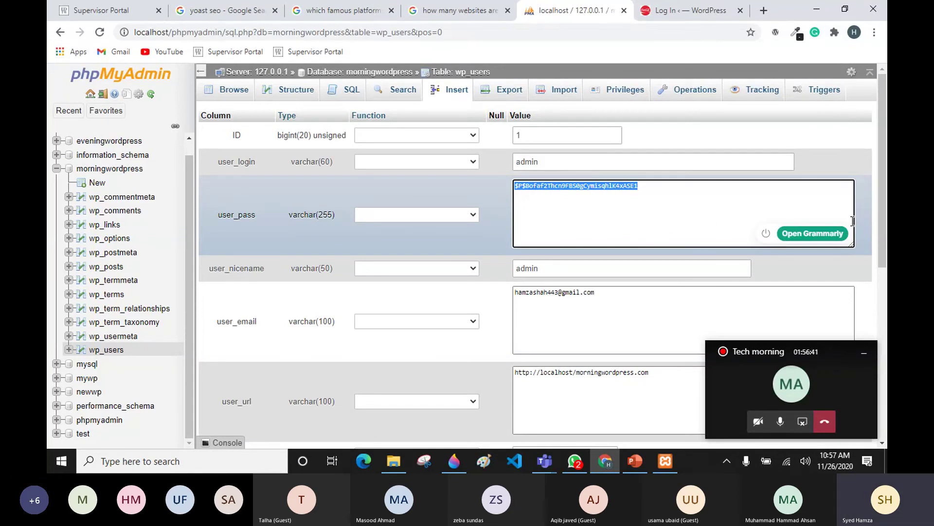
Step: Replace the admin's user_pass hash with a new plain-text password and save the row with Go
key(BackSpace)
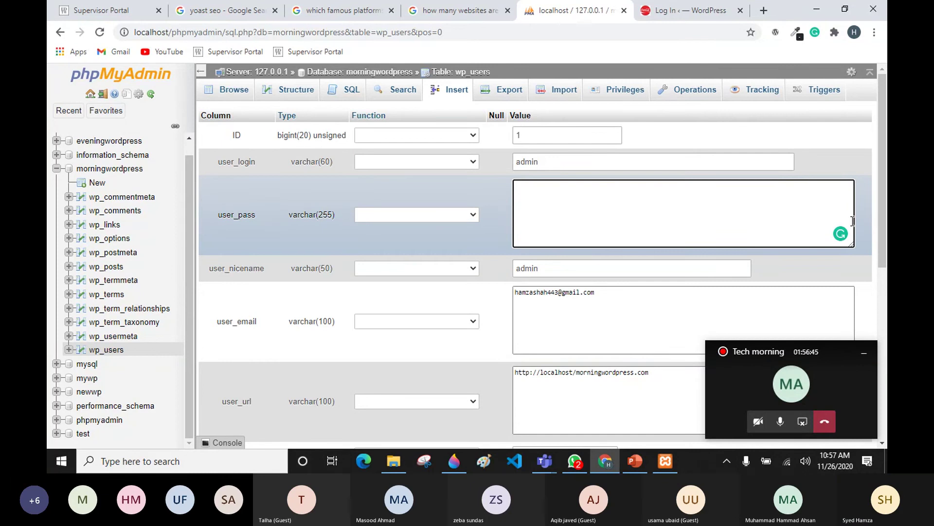
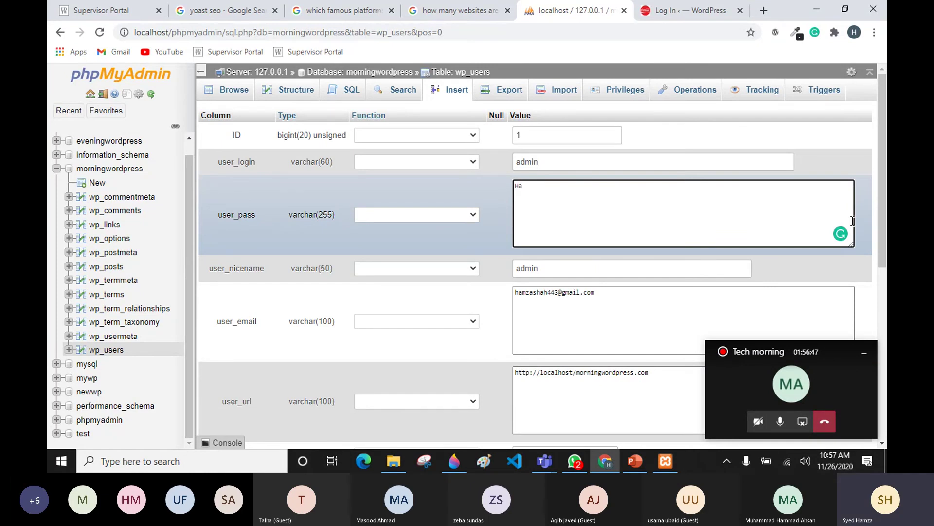
drag(555, 187, 509, 194)
click(492, 200)
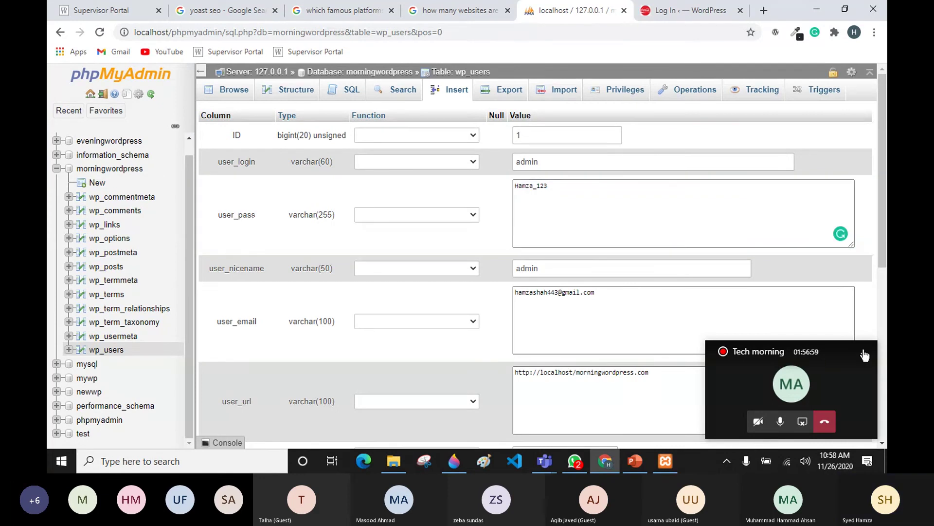
scroll(811, 368, down, 5)
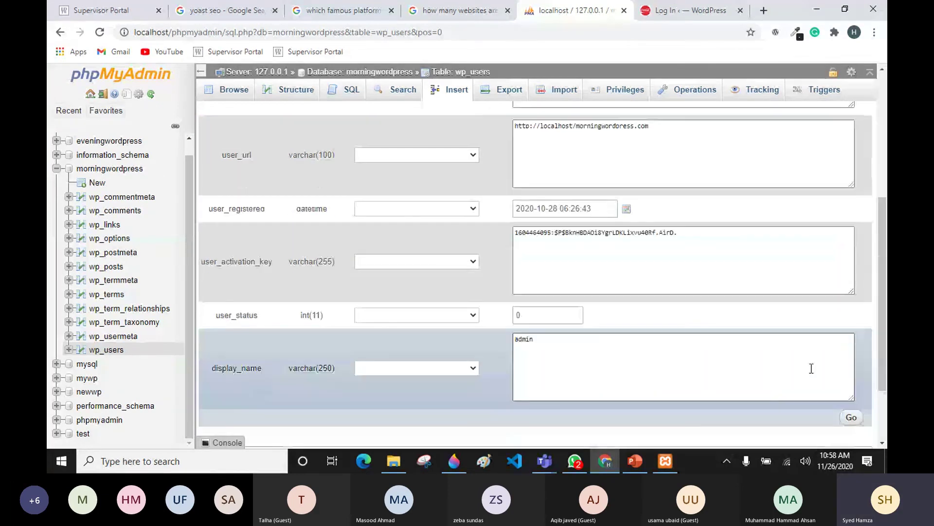
click(853, 418)
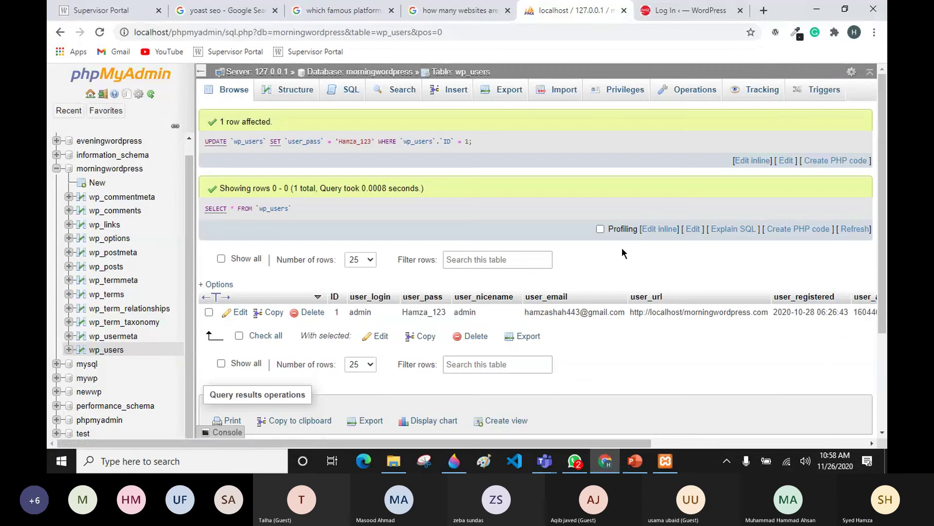
click(686, 10)
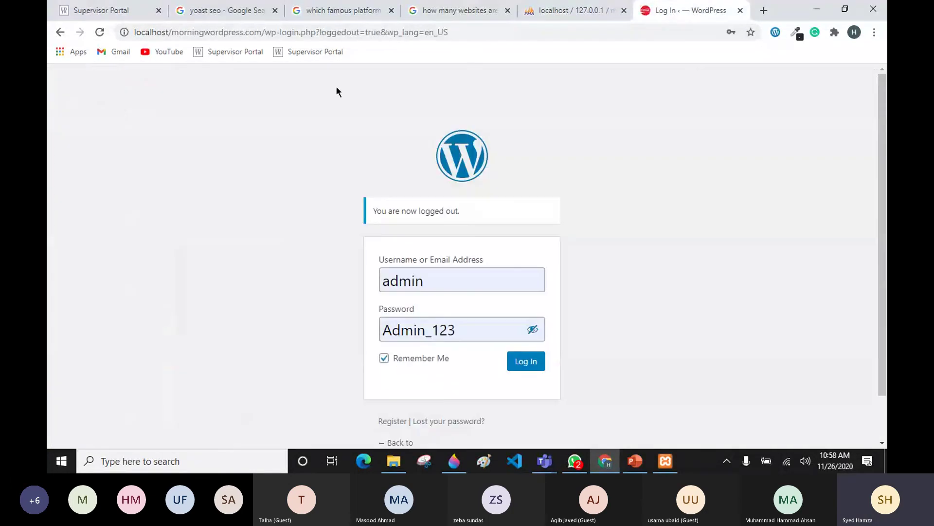
Step: Reload the WordPress login page and try logging in as admin with the saved password
click(99, 32)
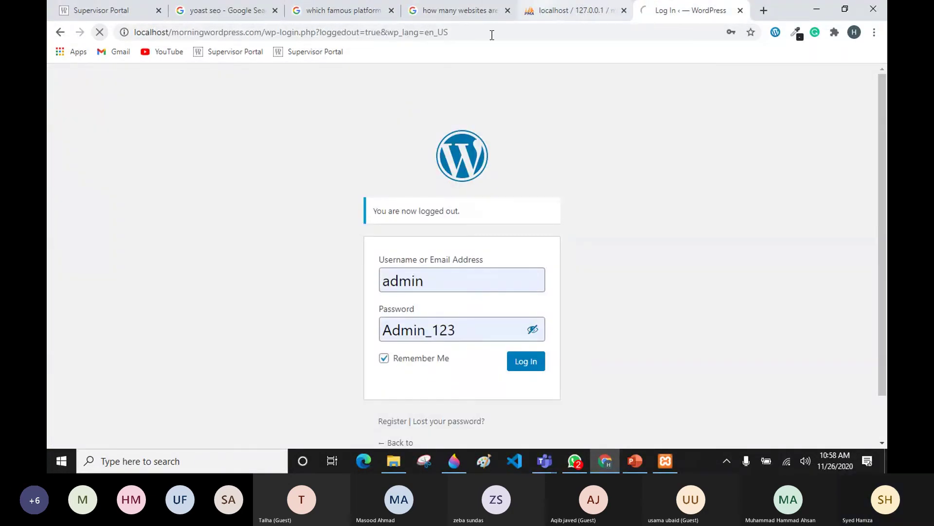
click(472, 322)
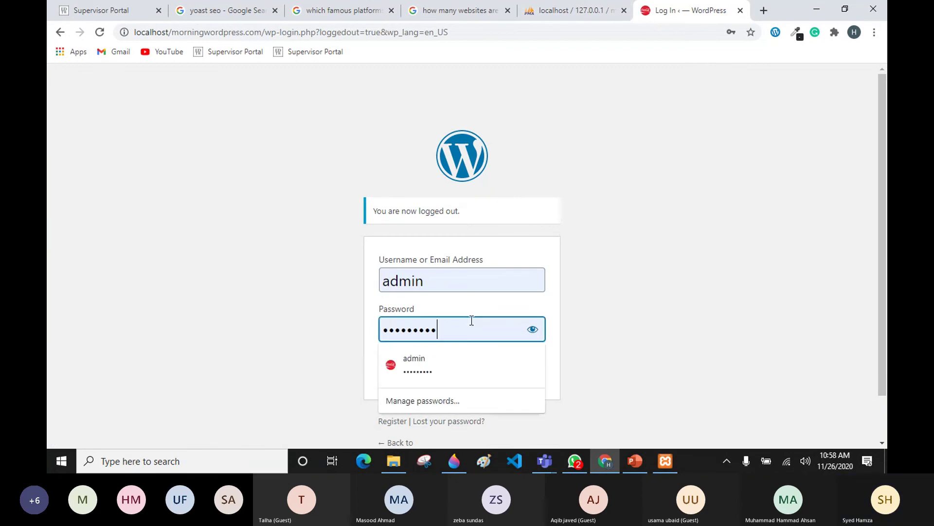
click(637, 306)
click(527, 363)
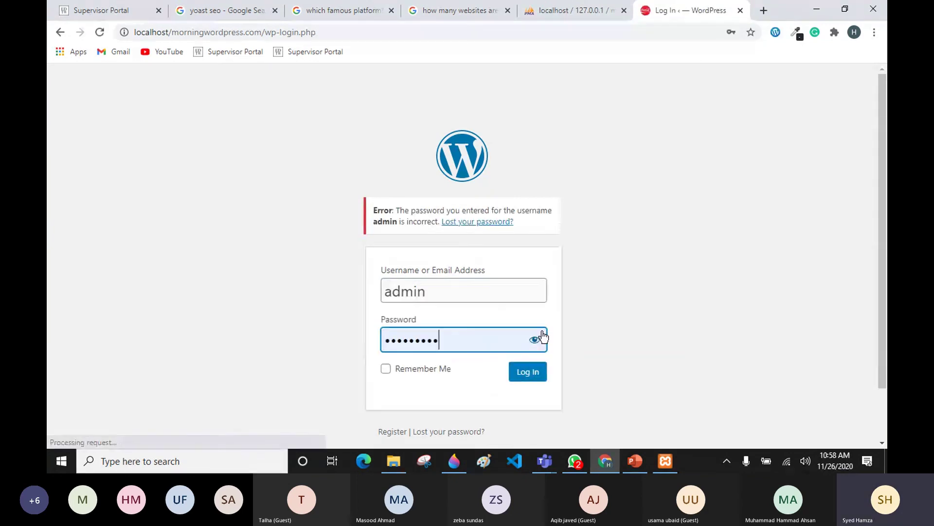
click(533, 341)
click(527, 373)
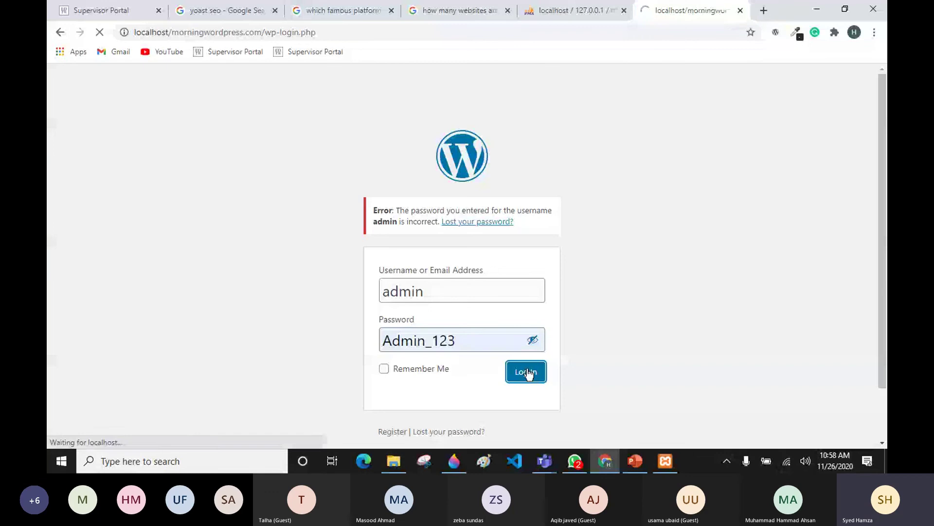
Step: Retype the old admin password, fix a mistyped character, tick Remember Me, and submit again
click(474, 346)
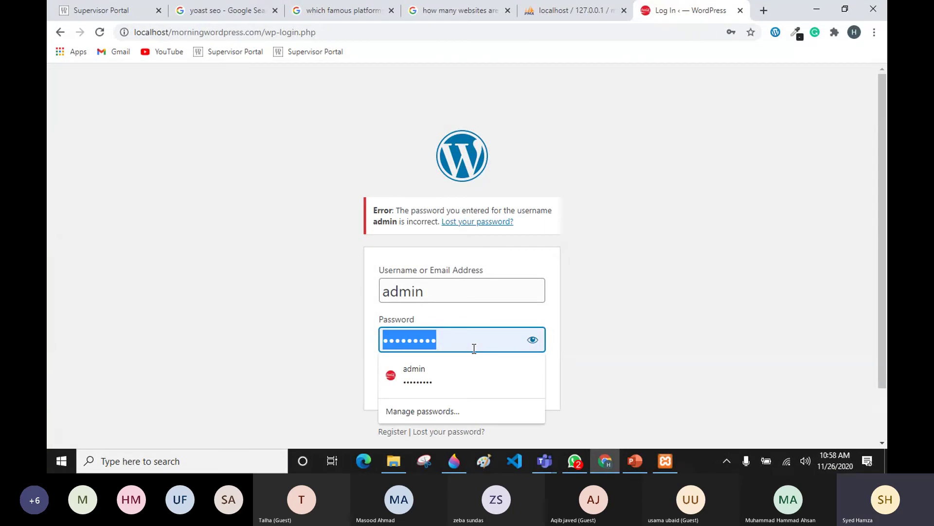
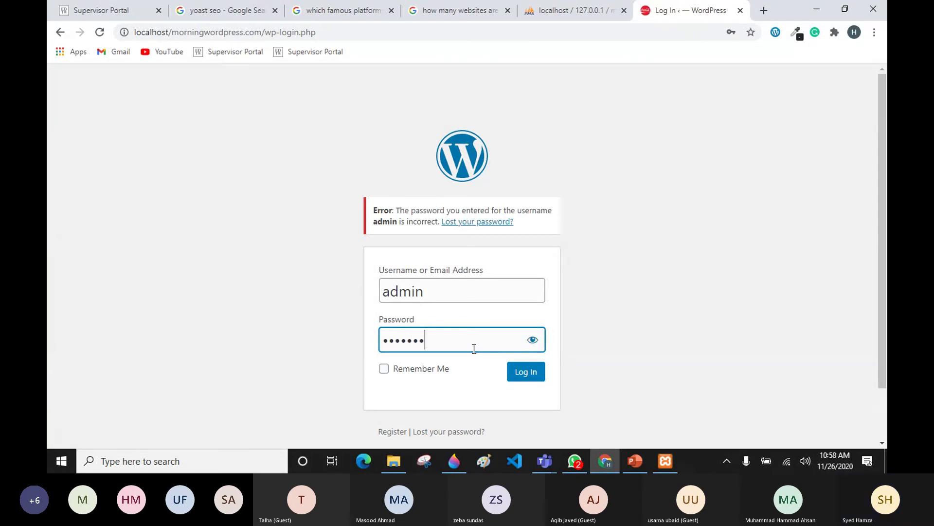
click(533, 340)
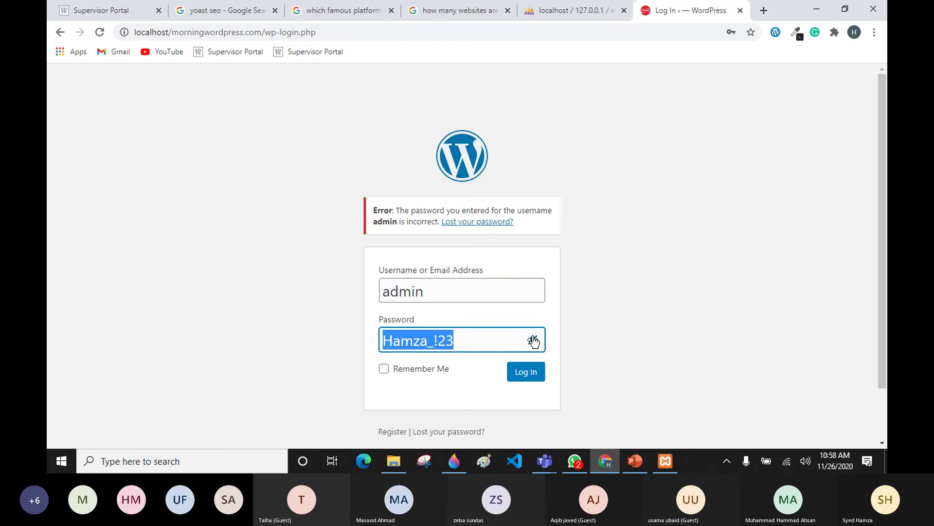
click(440, 340)
key(BackSpace)
text(1)
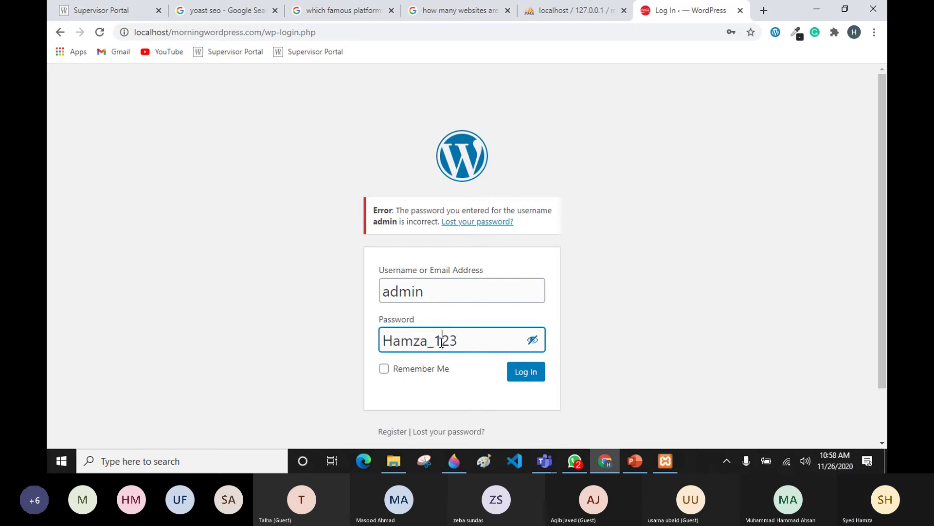
click(433, 372)
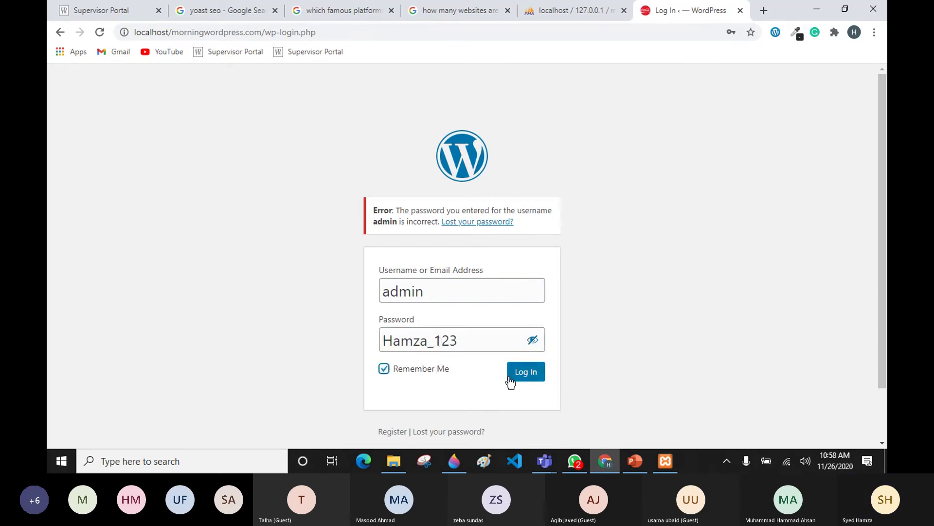
click(511, 378)
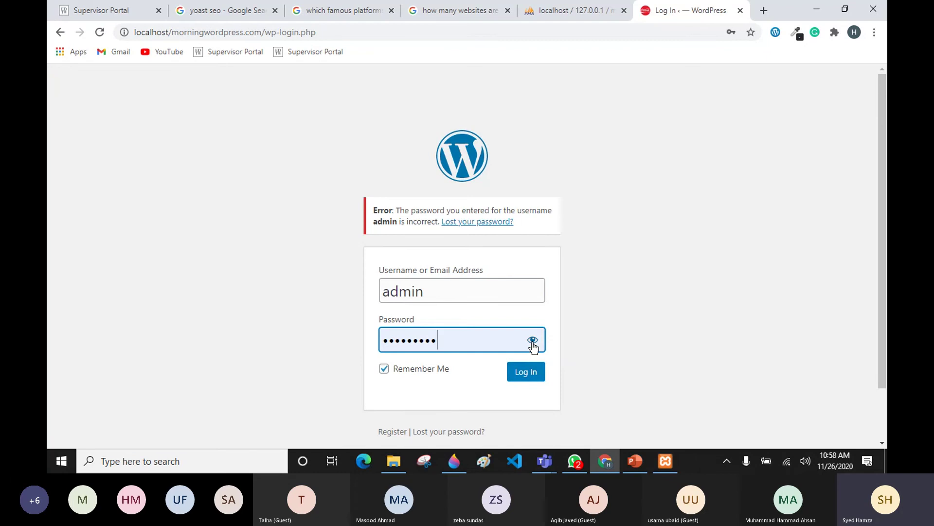
Step: Resubmit after the incorrect-password error, then start typing the new password into the field
click(533, 341)
click(533, 382)
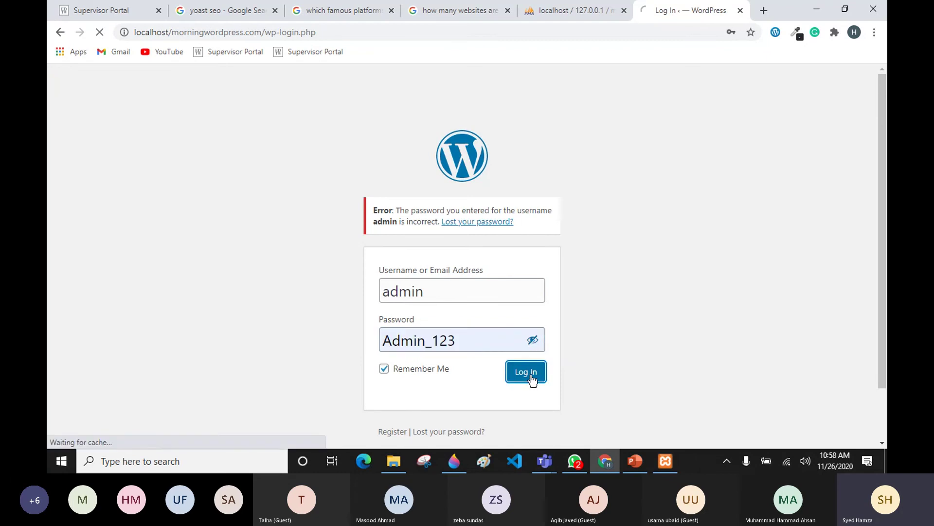
click(533, 341)
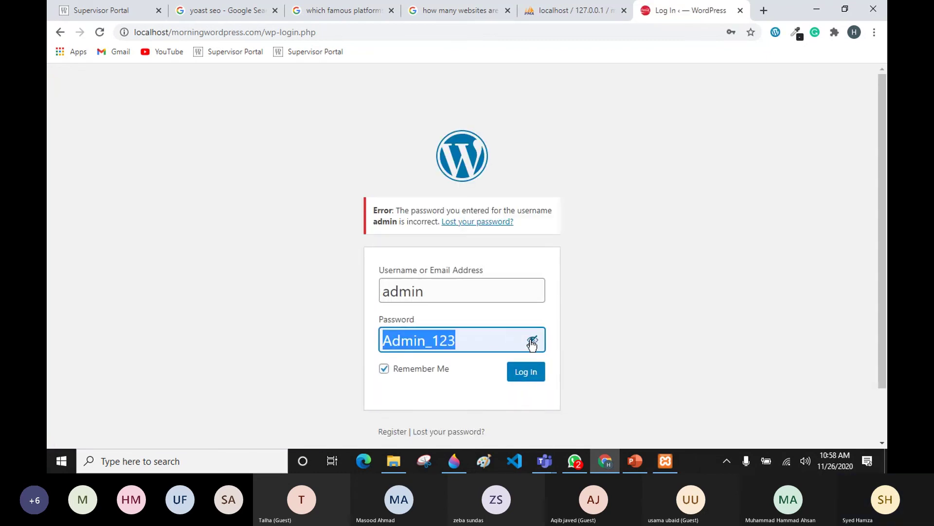
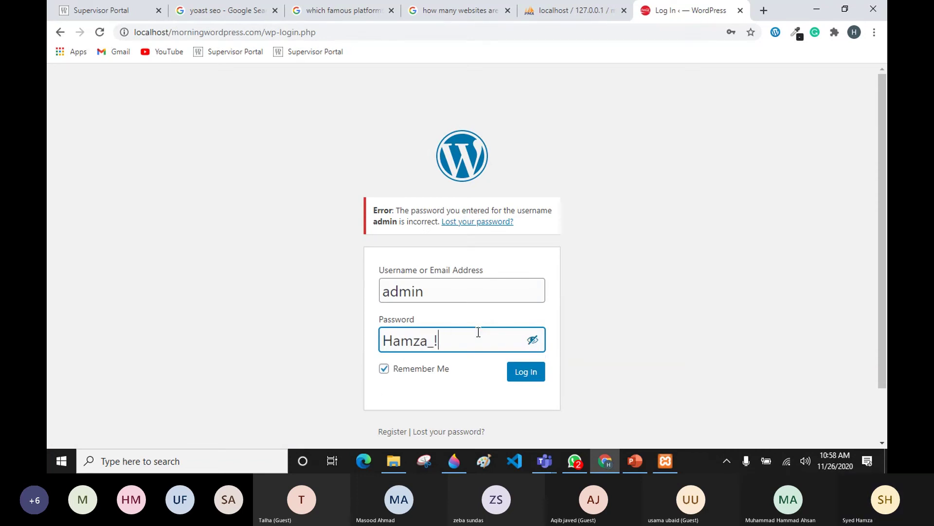
Step: Correct the typo in the new password and try the admin login, which WordPress rejects
click(530, 372)
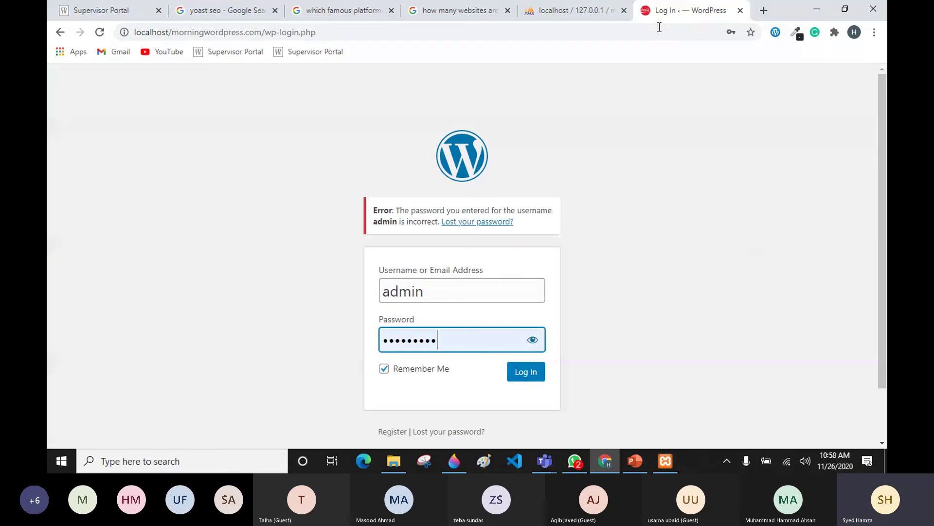
click(596, 13)
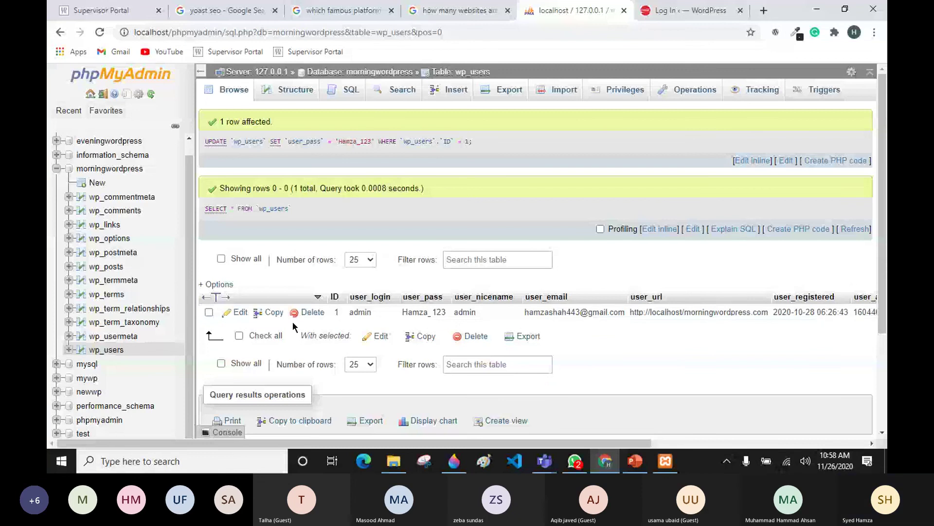
Step: Edit the admin row and save its user_pass with the MD5 function applied
click(241, 312)
double_click(515, 195)
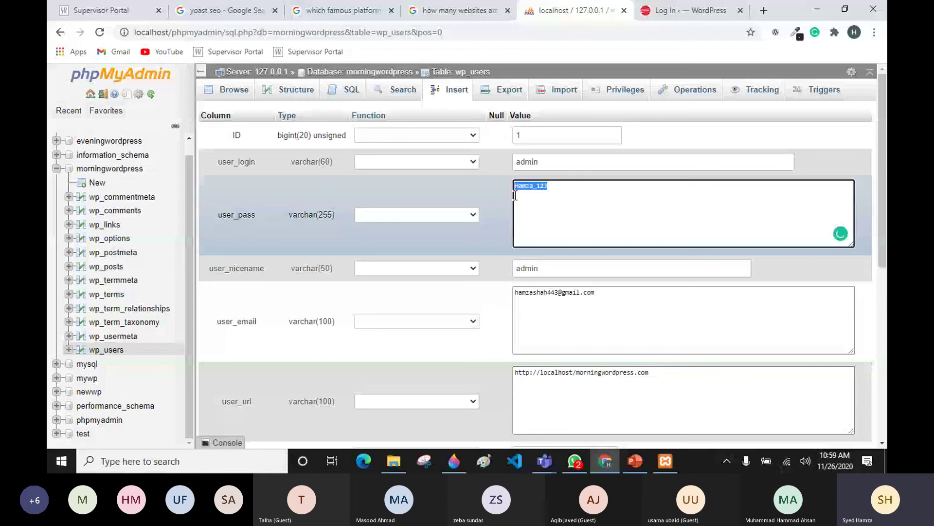
click(458, 215)
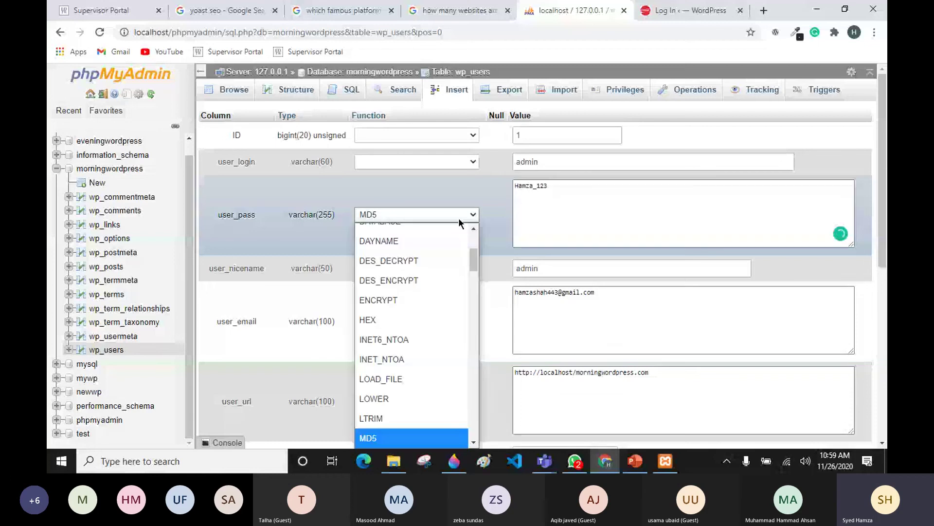
click(353, 215)
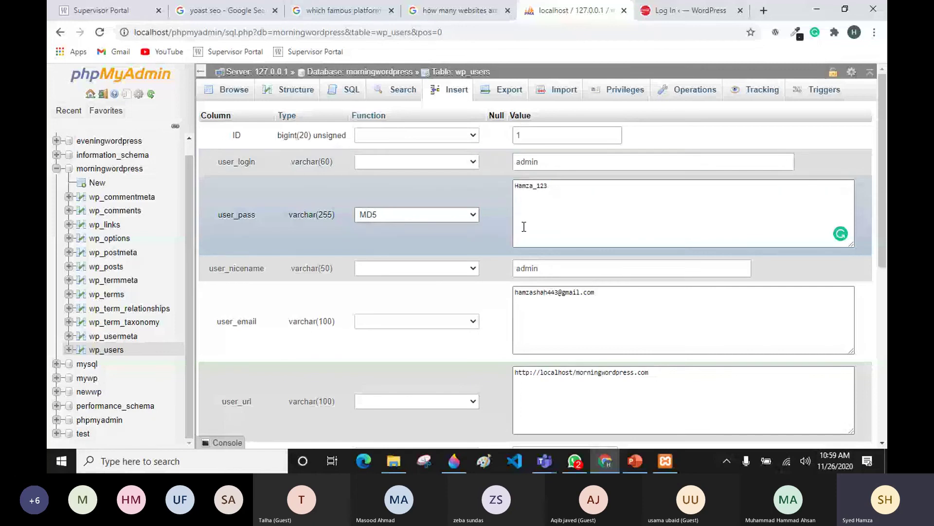
scroll(524, 227, down, 5)
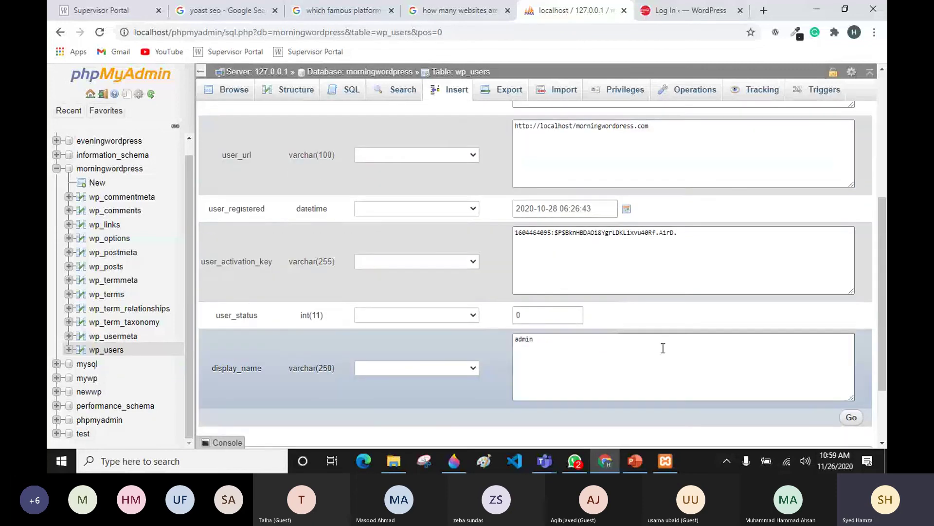
scroll(662, 347, up, 5)
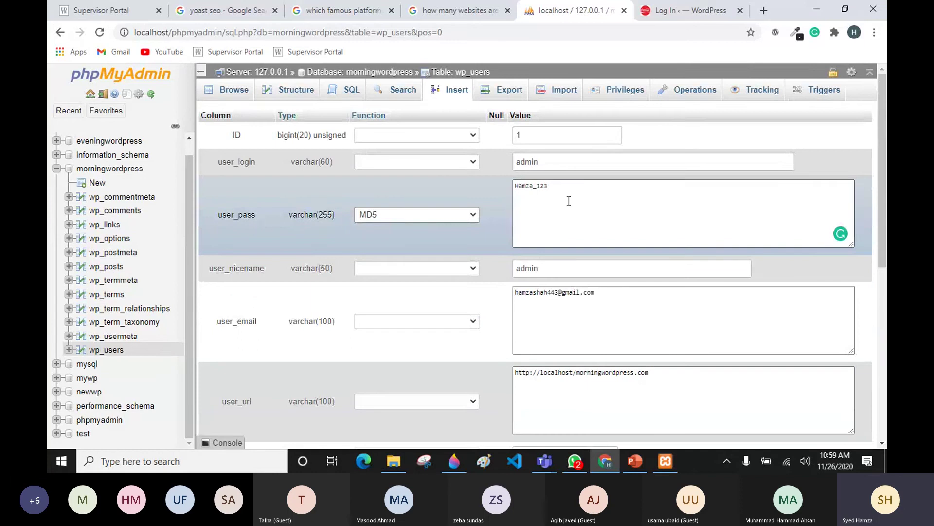
scroll(569, 201, down, 5)
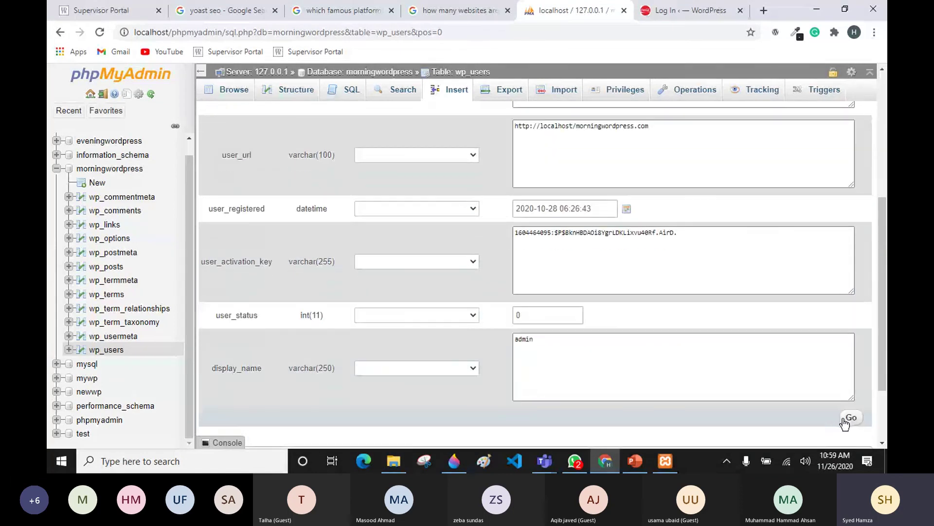
click(851, 418)
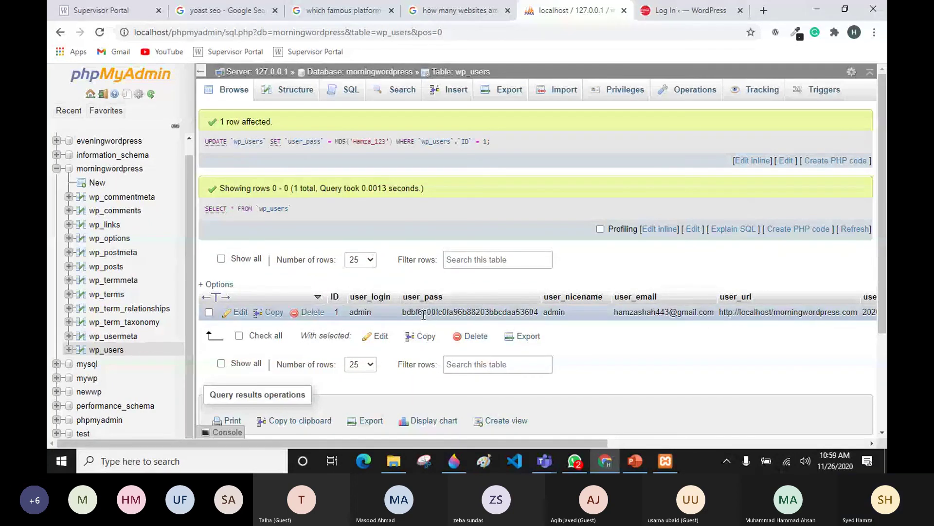
click(705, 6)
Step: Retype the new password in plain view and sign in to the WordPress dashboard
click(459, 333)
click(533, 339)
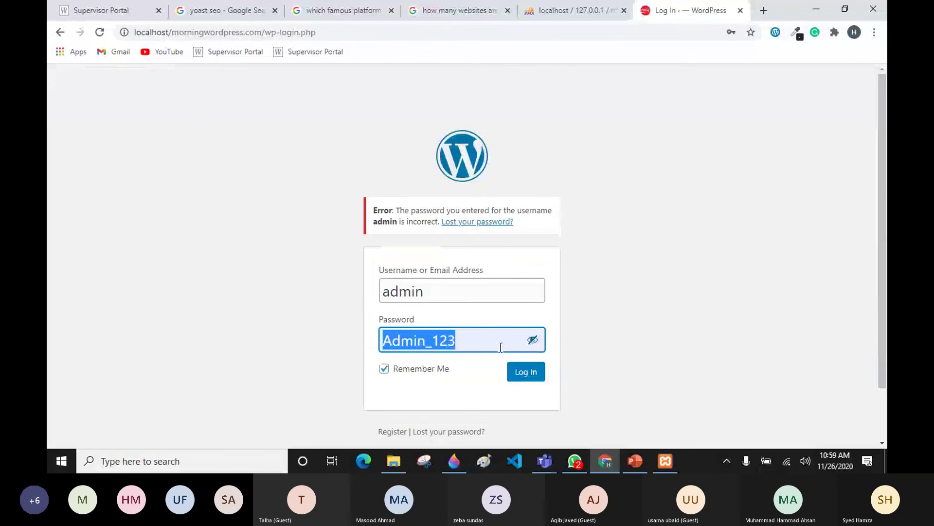
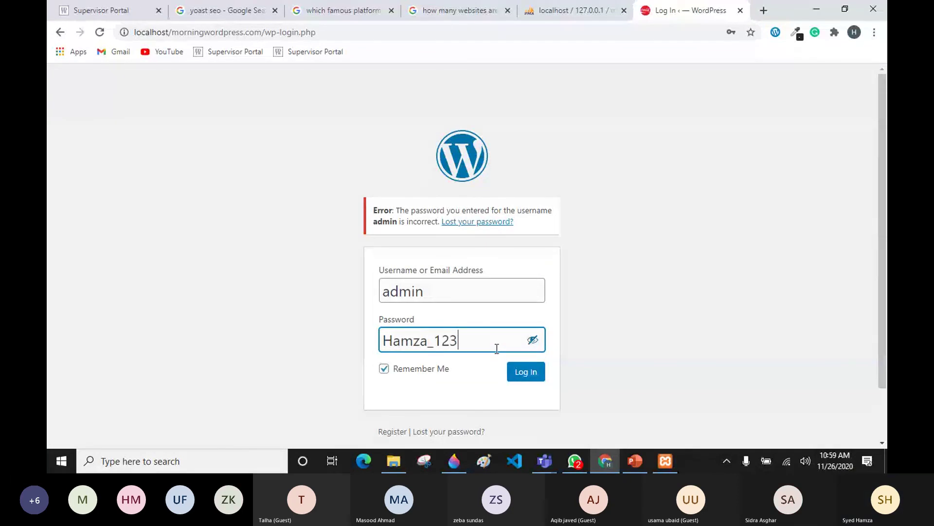
click(527, 376)
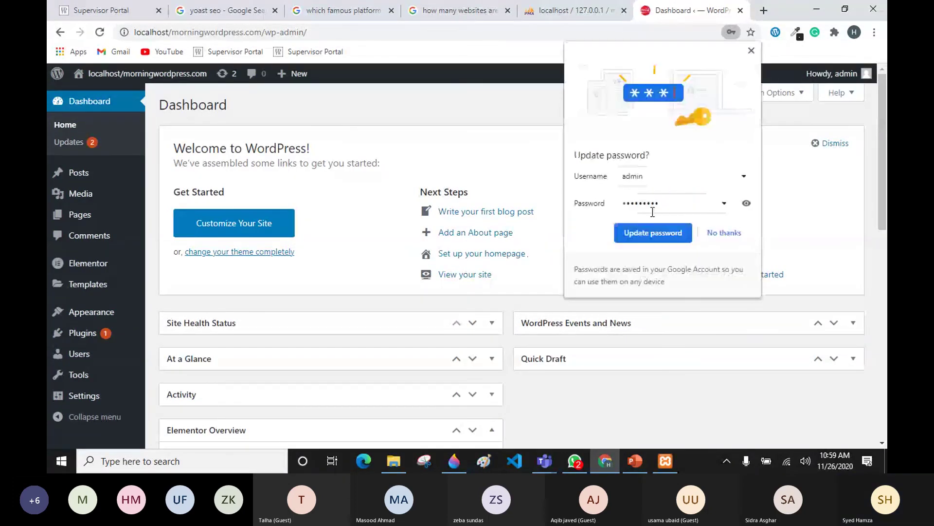
Step: Update the browser's saved password for the admin login to the new one
click(746, 204)
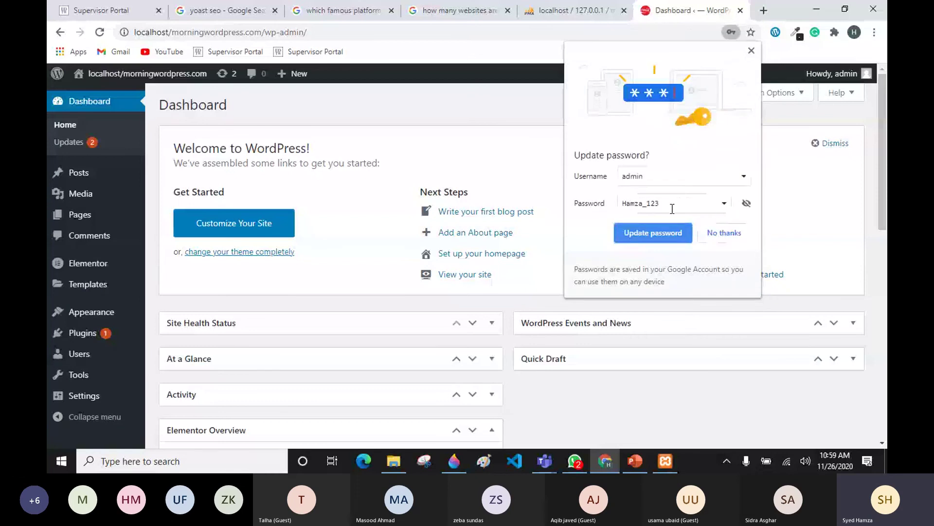
drag(672, 203, 623, 209)
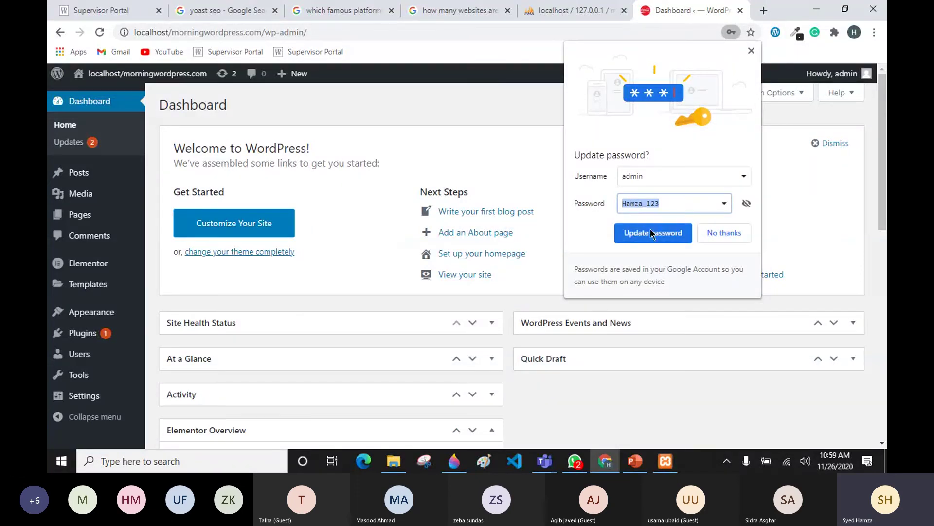
click(558, 136)
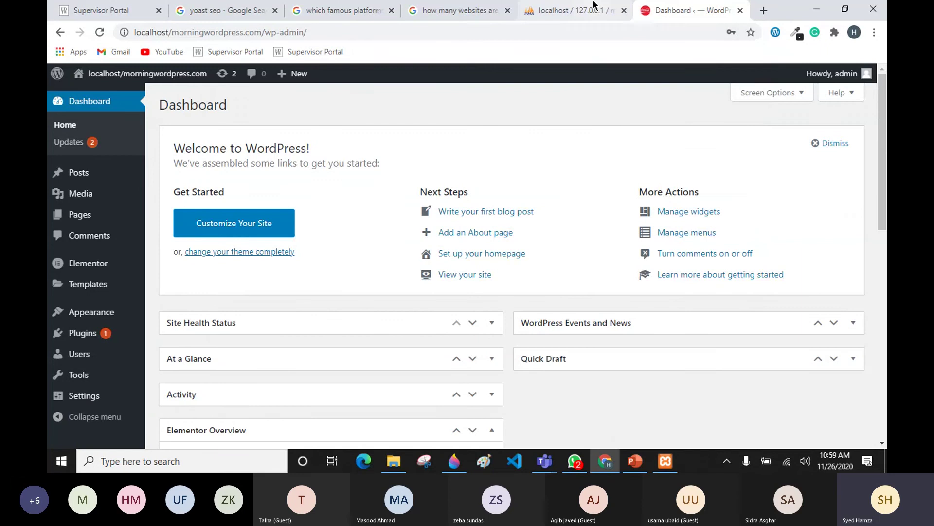
click(572, 10)
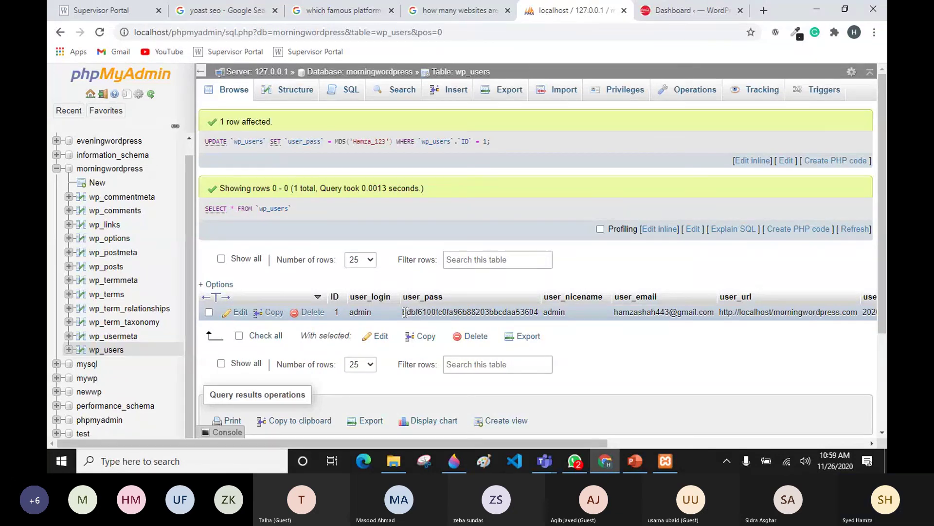
Step: Select and inspect the hashed user_pass value in the admin row of wp_users
drag(405, 312, 537, 310)
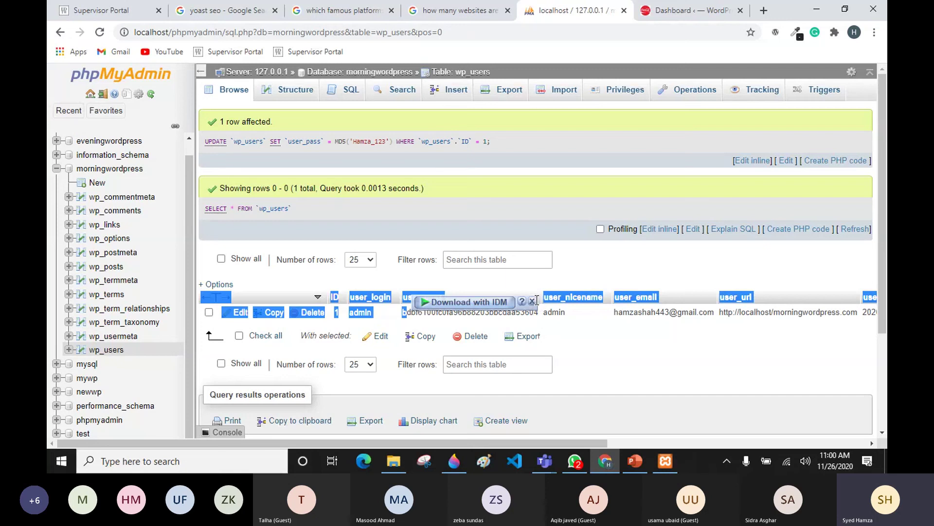
click(537, 312)
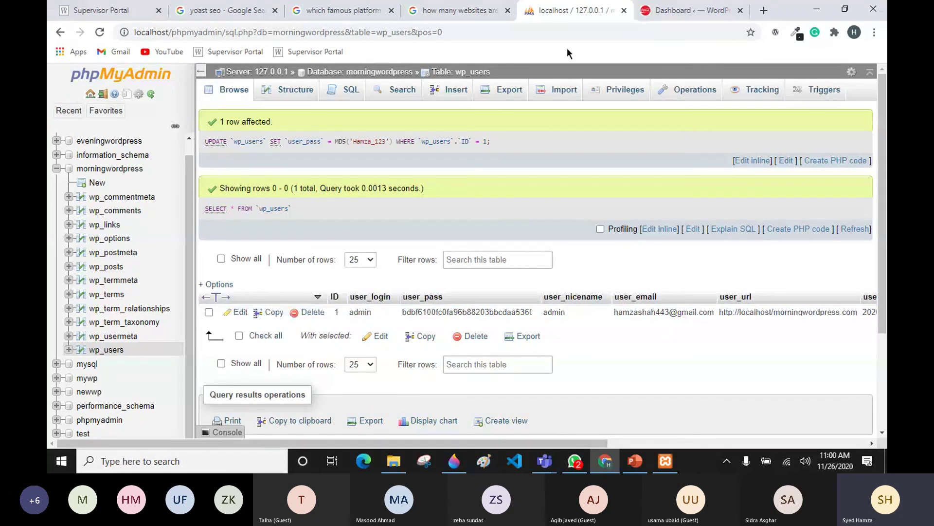
click(685, 10)
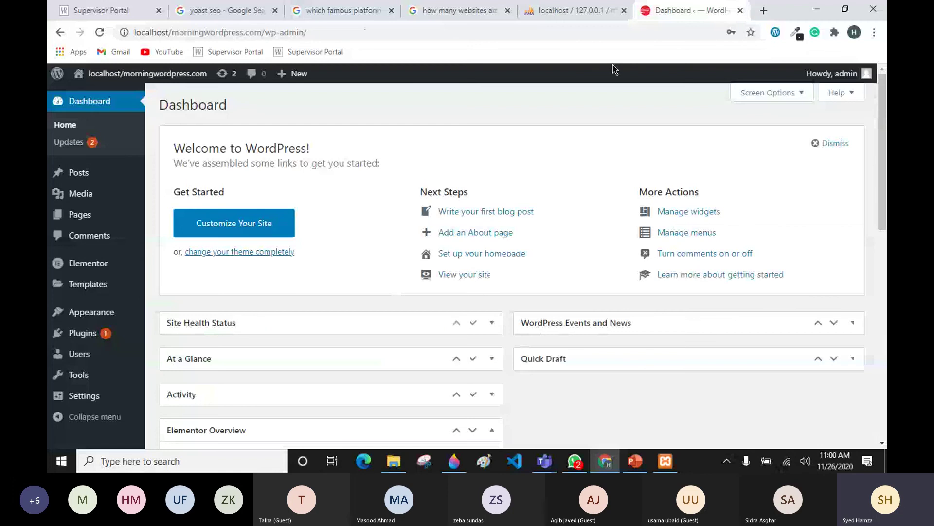
Step: Go from the WordPress dashboard back to the wp_users table in phpMyAdmin
mouse_move(871, 81)
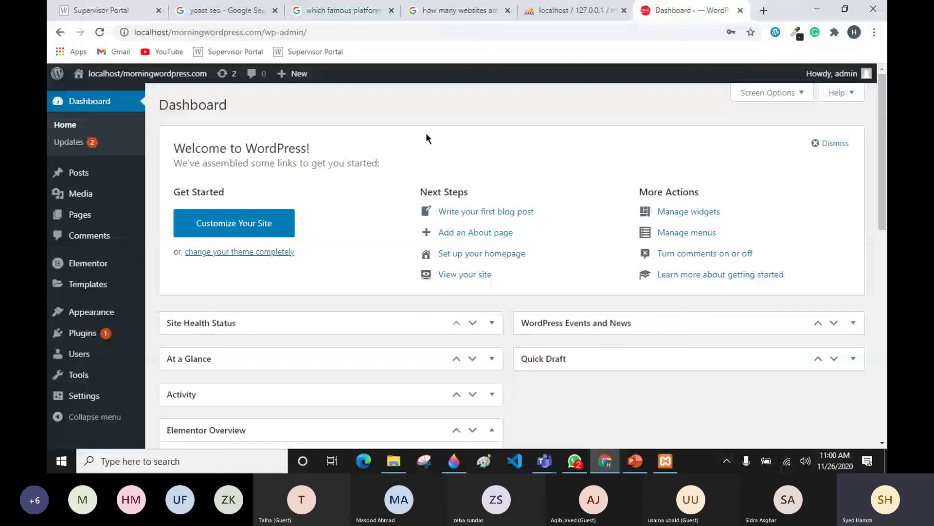
key(ctrl+shift+Tab)
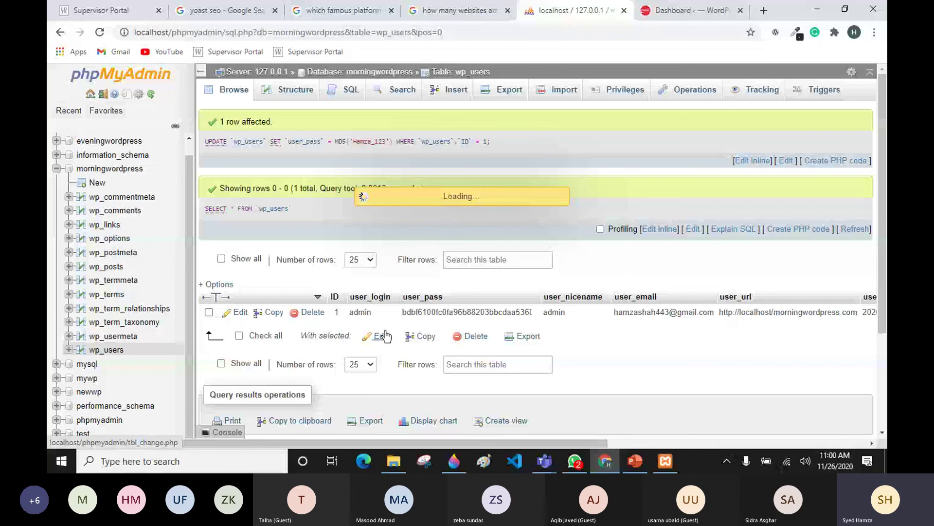
Step: Review the admin row's edit form, checking the ID function list and the hashed user_pass
click(444, 134)
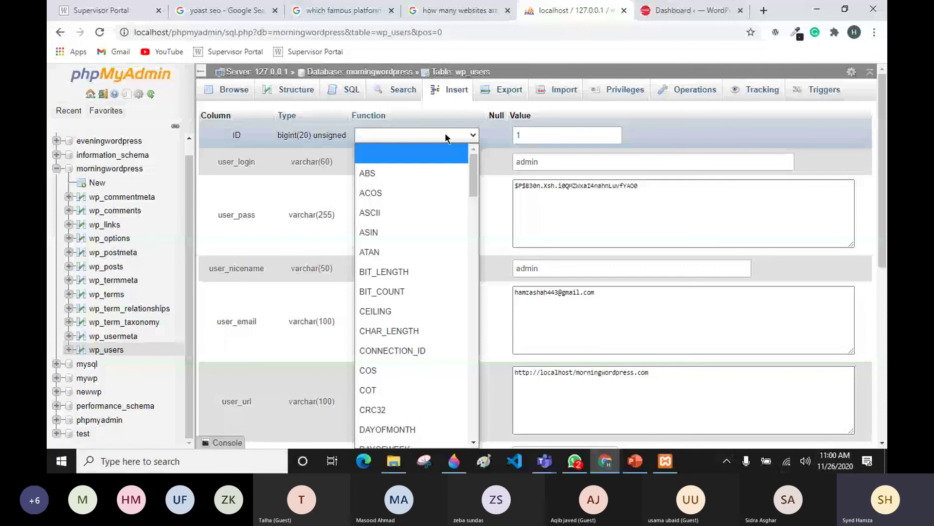
click(445, 133)
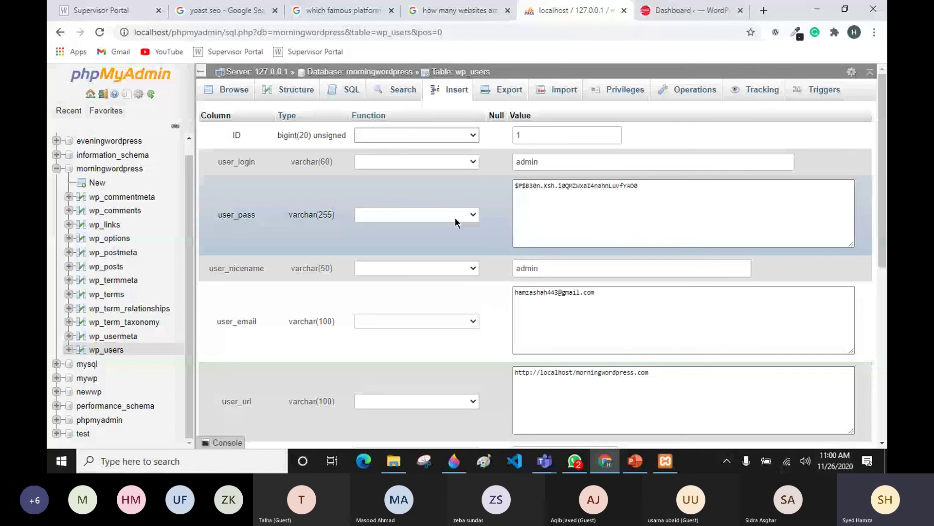
scroll(816, 371, down, 10)
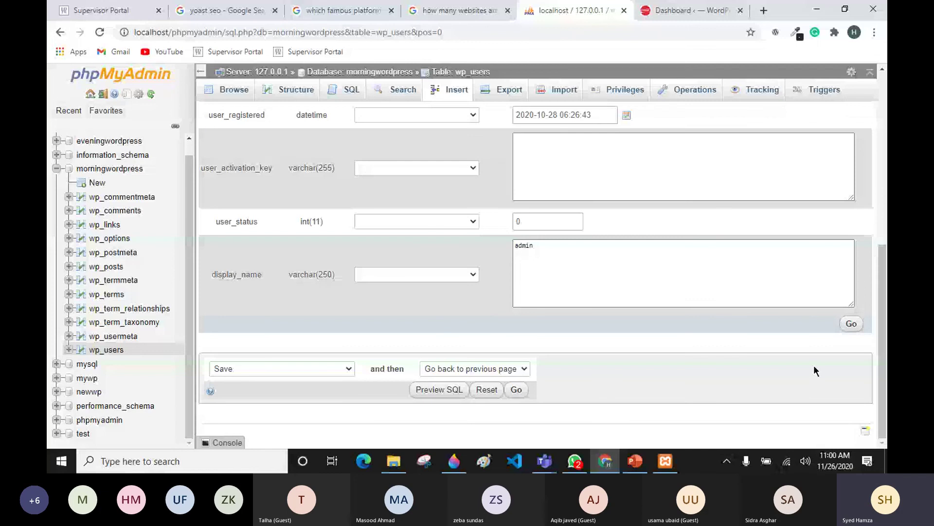
Step: Reload the WordPress admin dashboard, then browse the wp_users rows in phpMyAdmin
scroll(817, 370, up, 10)
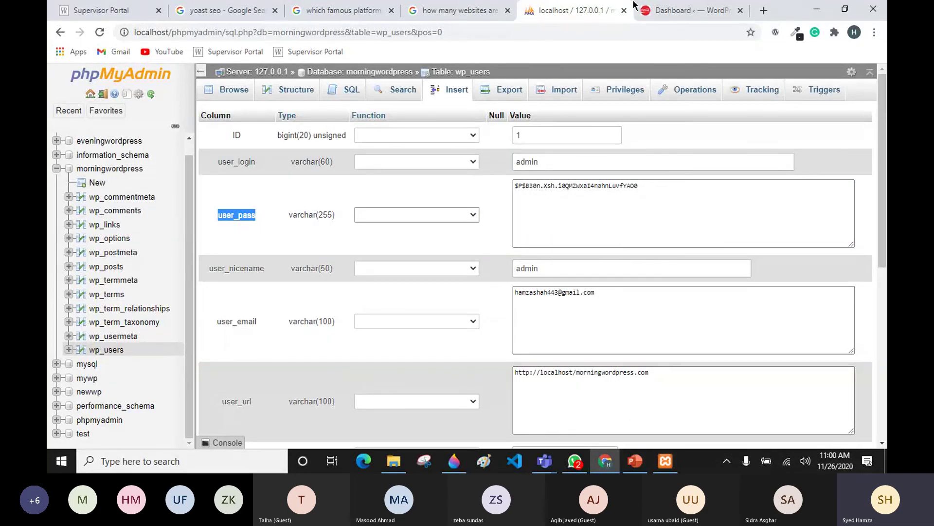
click(687, 10)
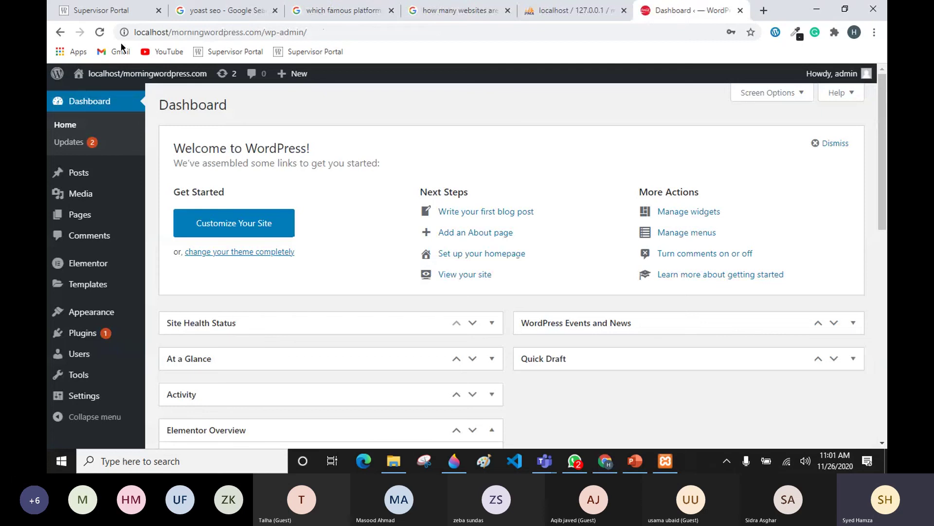
click(99, 32)
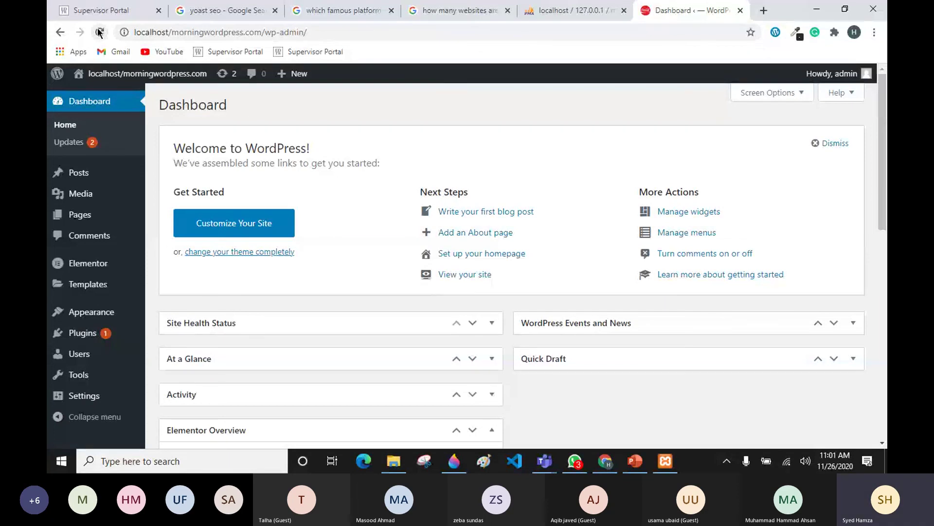
key(ctrl+Tab)
key(ctrl+Tab)
key(ctrl+Tab)
key(ctrl+Tab)
key(ctrl+Tab)
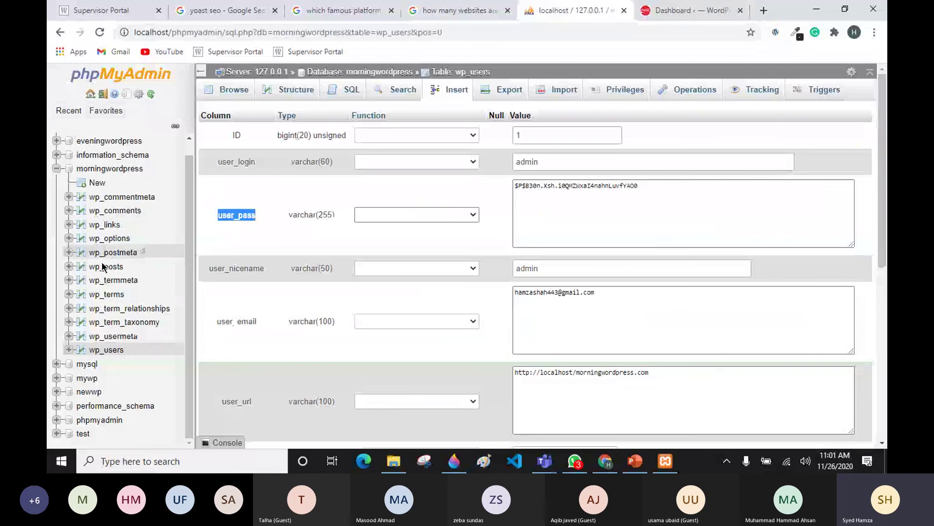
click(103, 351)
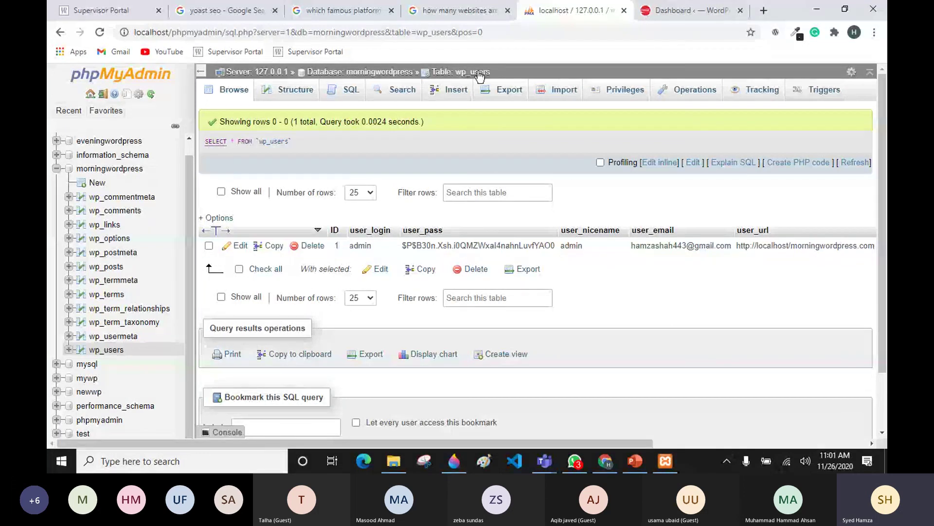
Step: Log out of the WordPress admin account from the Howdy, admin menu
click(677, 10)
mouse_move(857, 74)
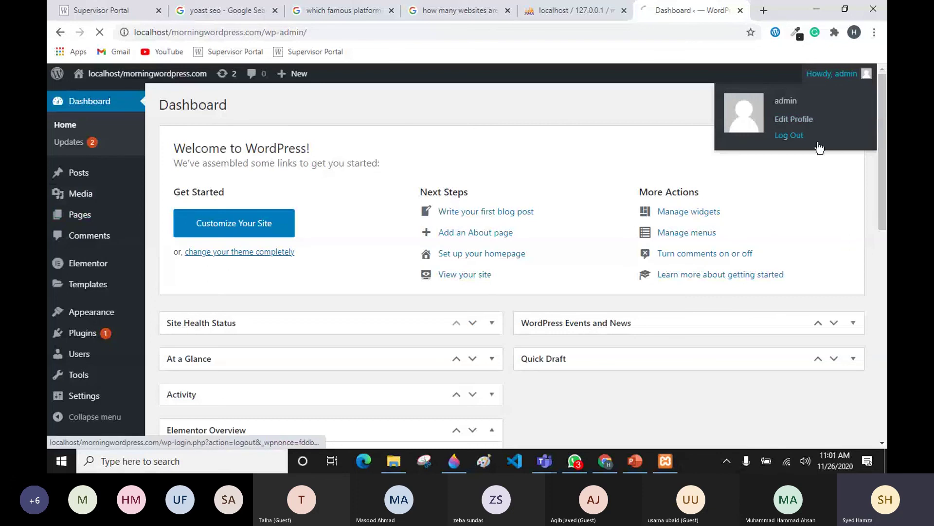
click(822, 137)
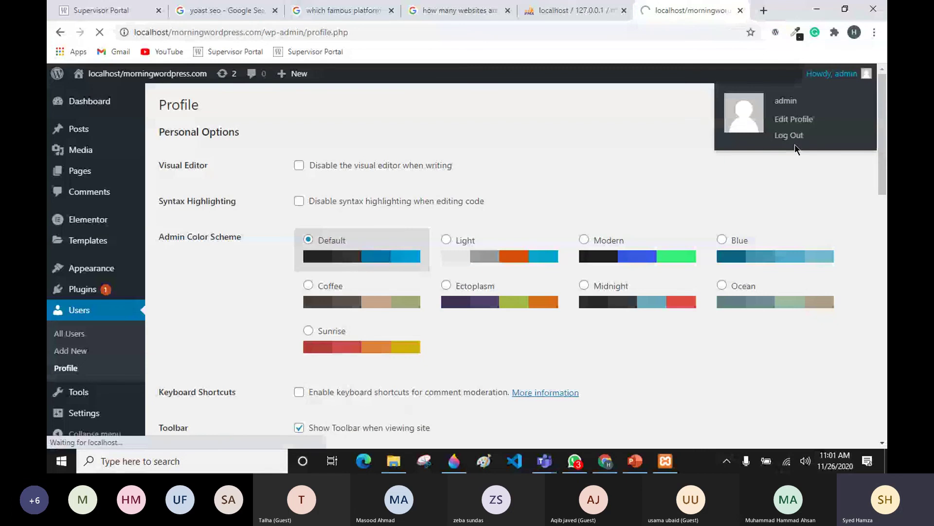
mouse_move(875, 78)
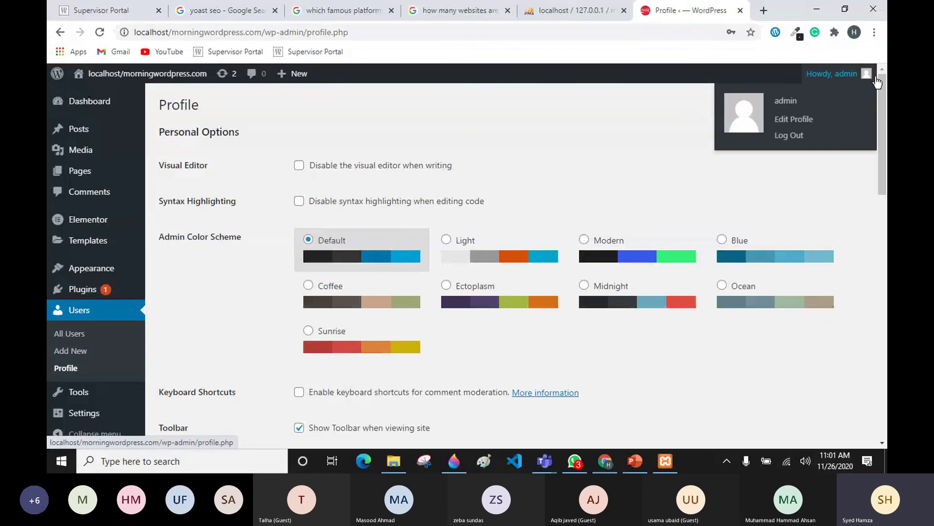
click(785, 141)
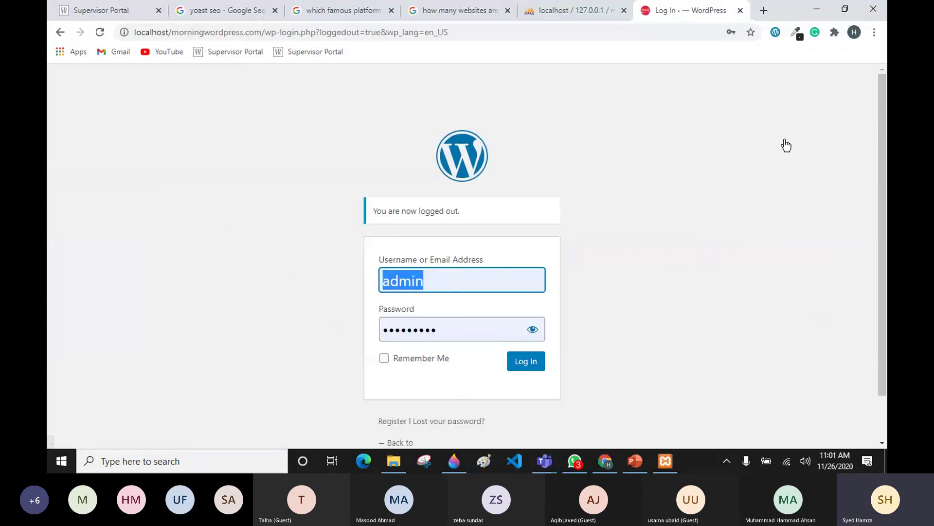
Step: Try logging in with the autofilled old password and Remember Me ticked, which fails
click(430, 280)
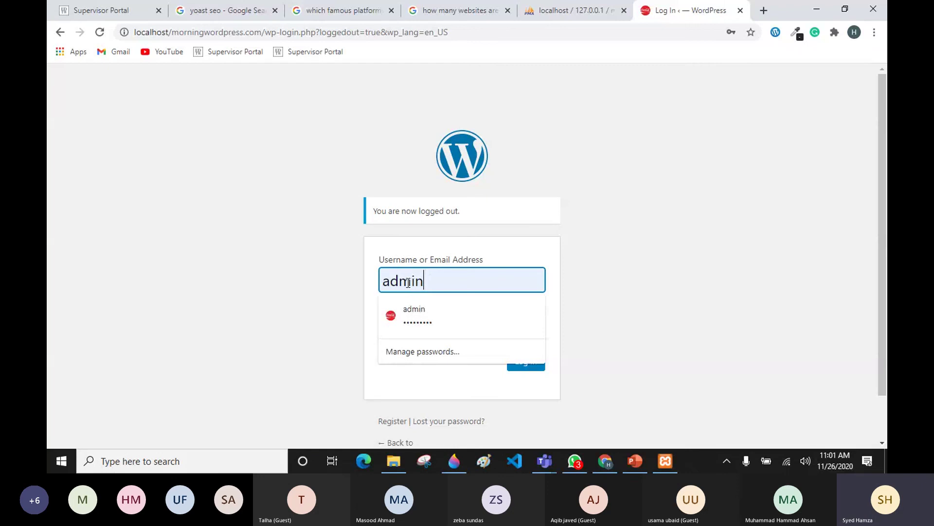
click(334, 310)
click(455, 328)
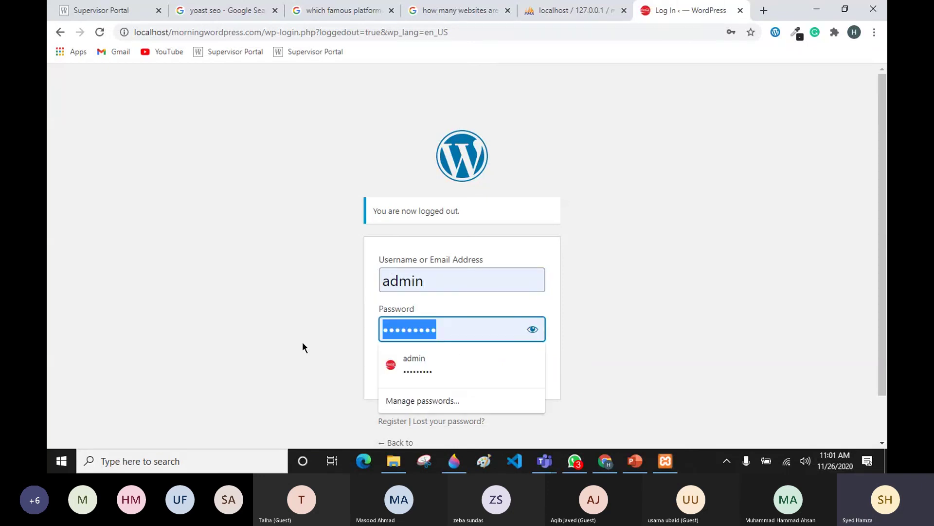
click(533, 330)
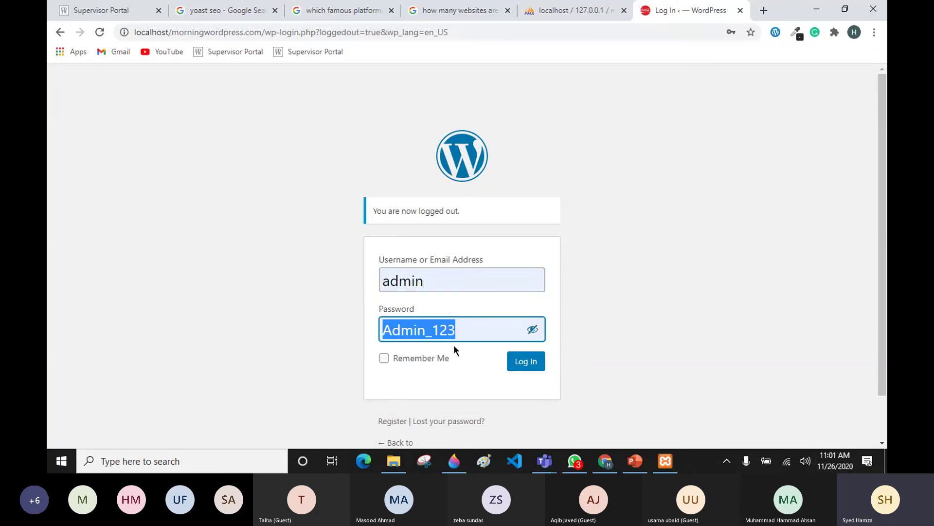
click(397, 360)
click(511, 368)
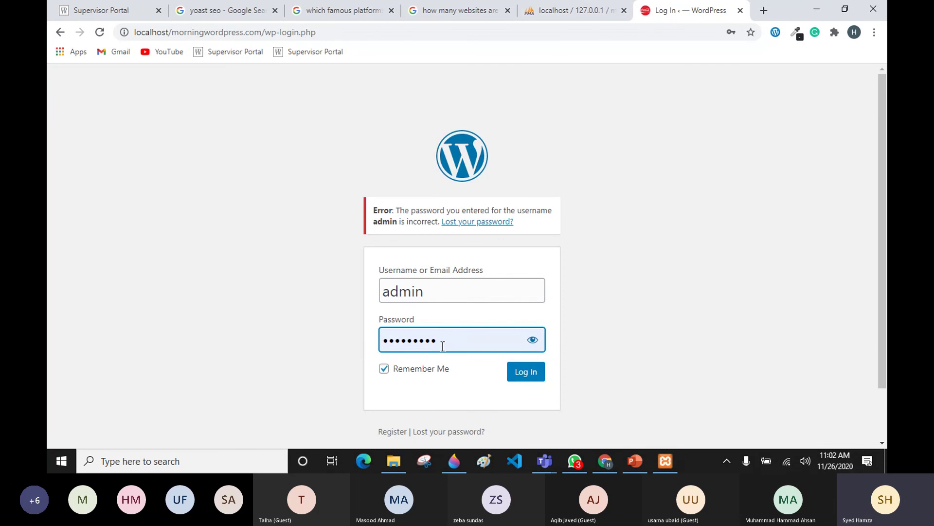
Step: Replace the autofilled password with the new one, sign in, and update Chrome's saved password
click(428, 339)
key(ctrl+a)
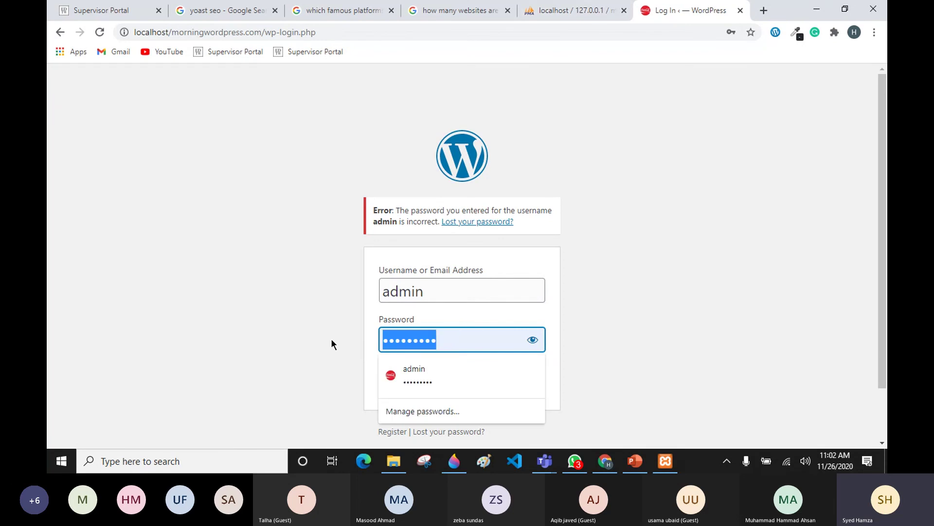
text(•••)
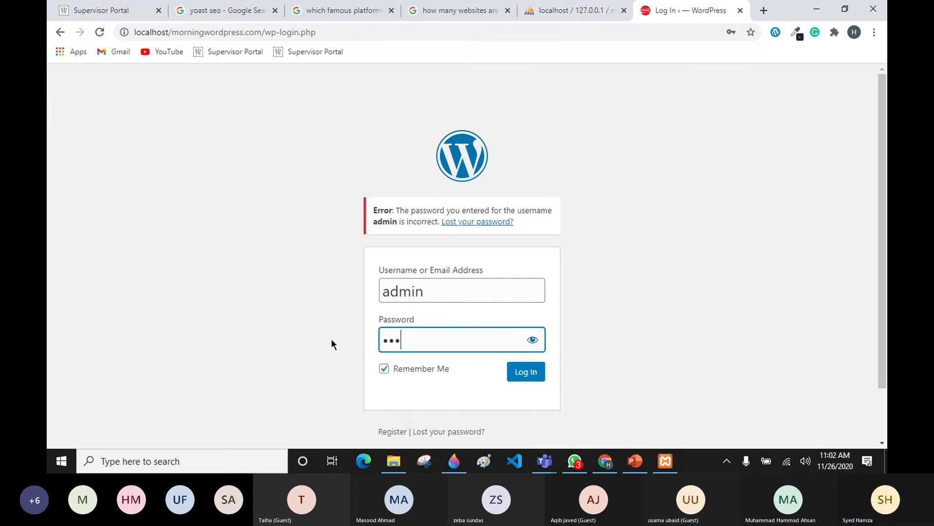
text(•••••)
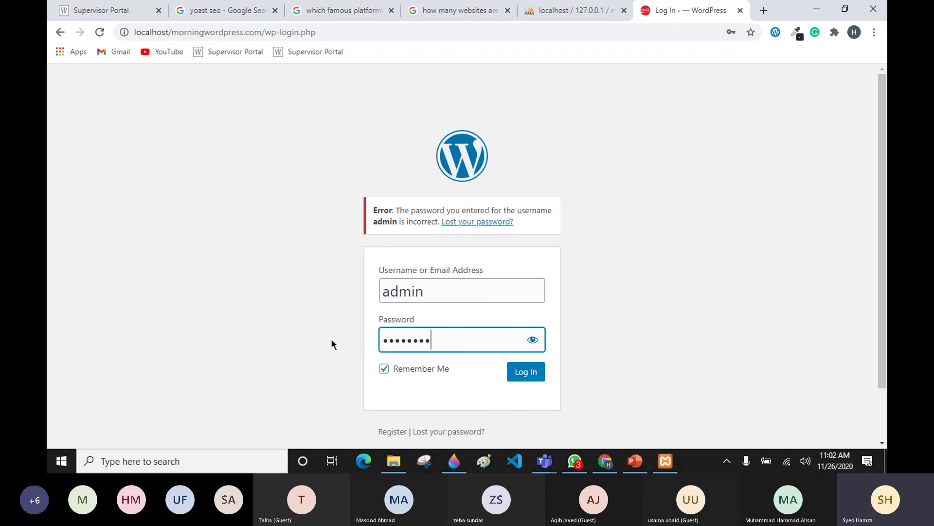
text(3)
click(533, 340)
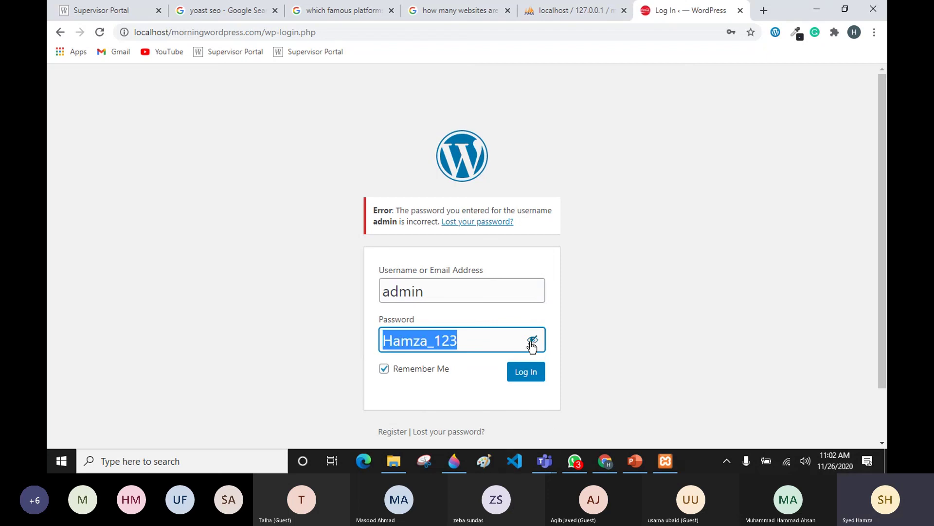
click(511, 373)
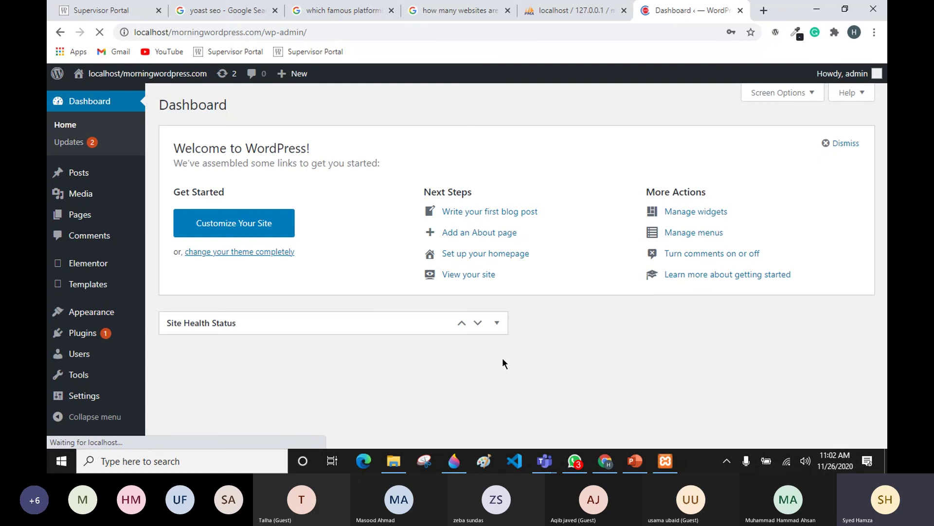
mouse_move(872, 84)
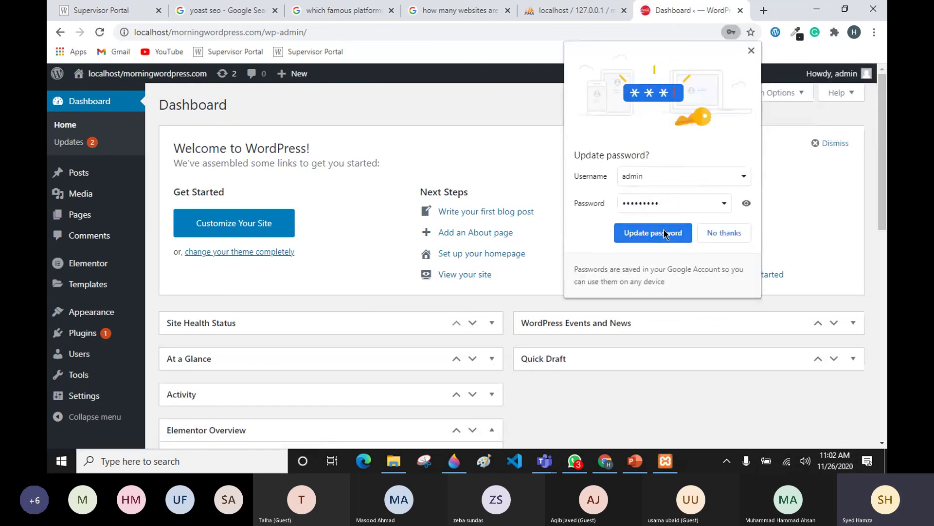
click(666, 234)
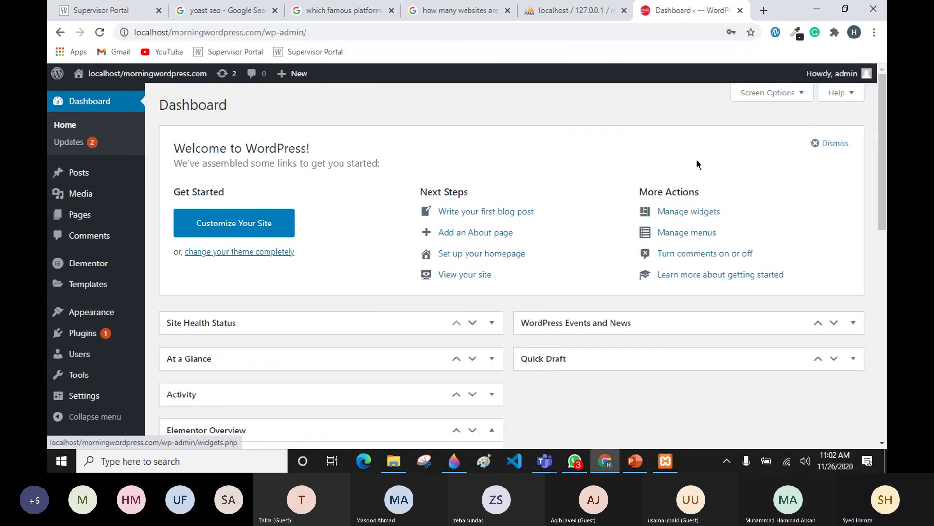
Step: Close the localhost / 127.0.0.1 phpMyAdmin tab, leaving the WordPress dashboard open
click(566, 6)
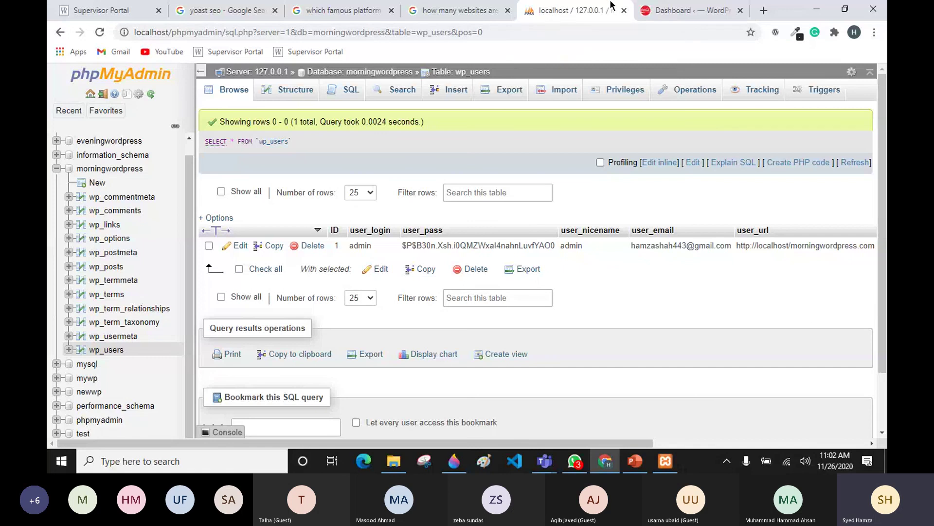
click(622, 12)
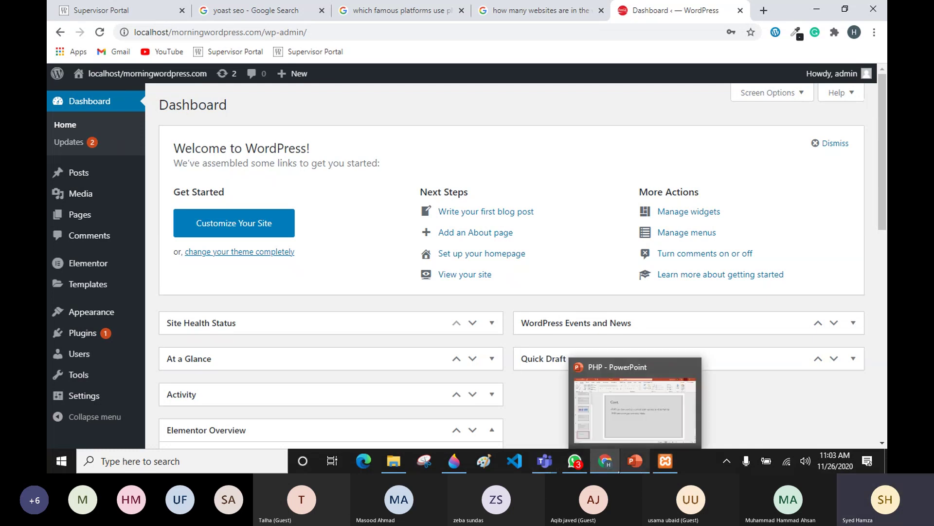
Step: Bring the Teams 'Tech morning' meeting window to the front and open its More actions (…) menu
mouse_move(546, 462)
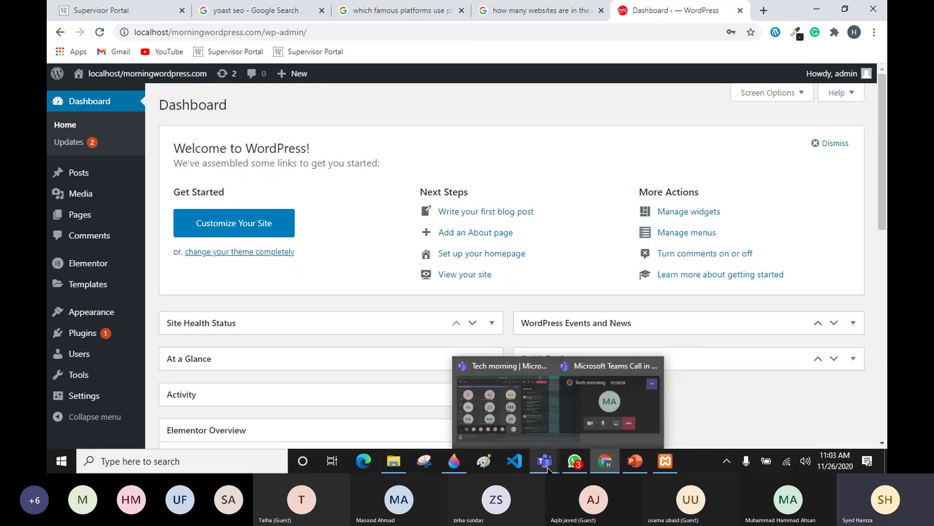
click(532, 395)
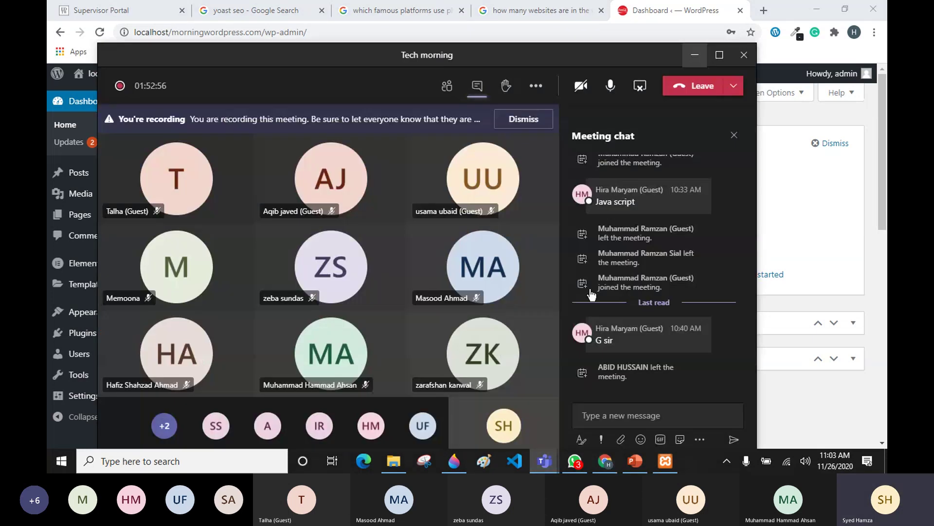
click(536, 85)
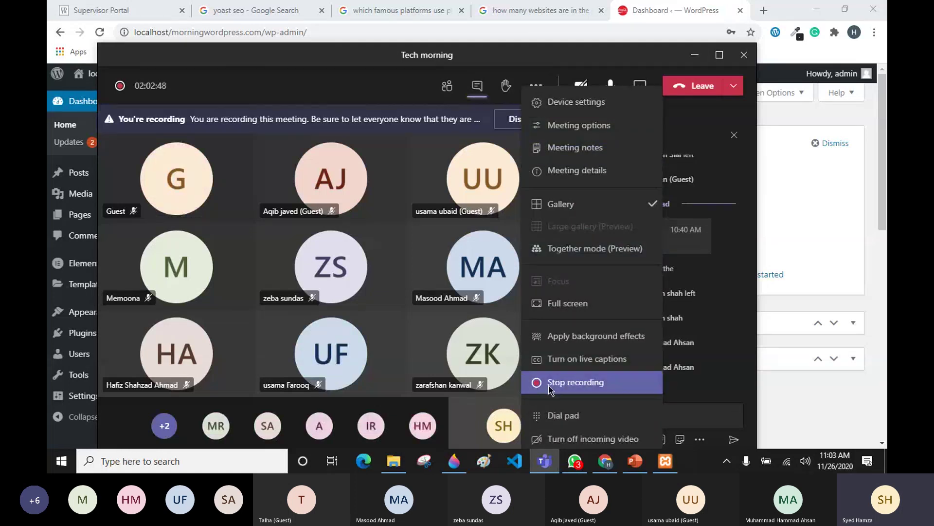